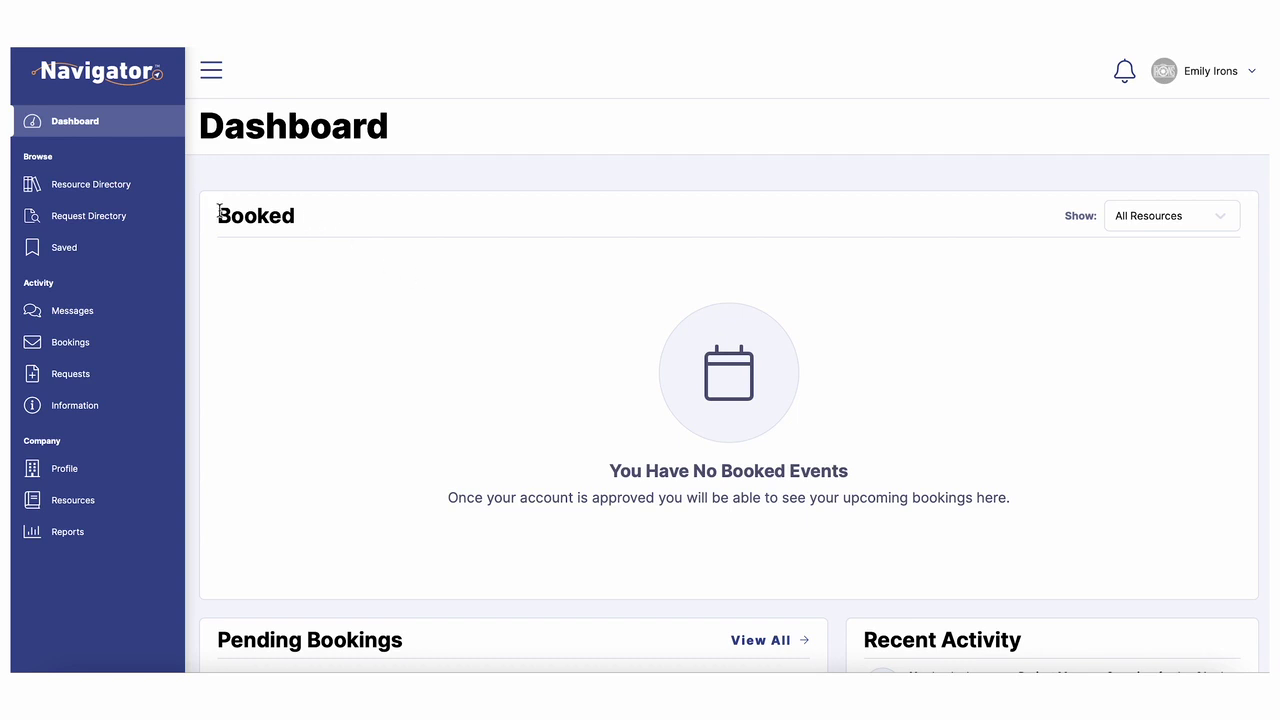
# Step: Start creating a new resource from the Resource Directory and set its type to Appointment
pyautogui.click(131, 192)
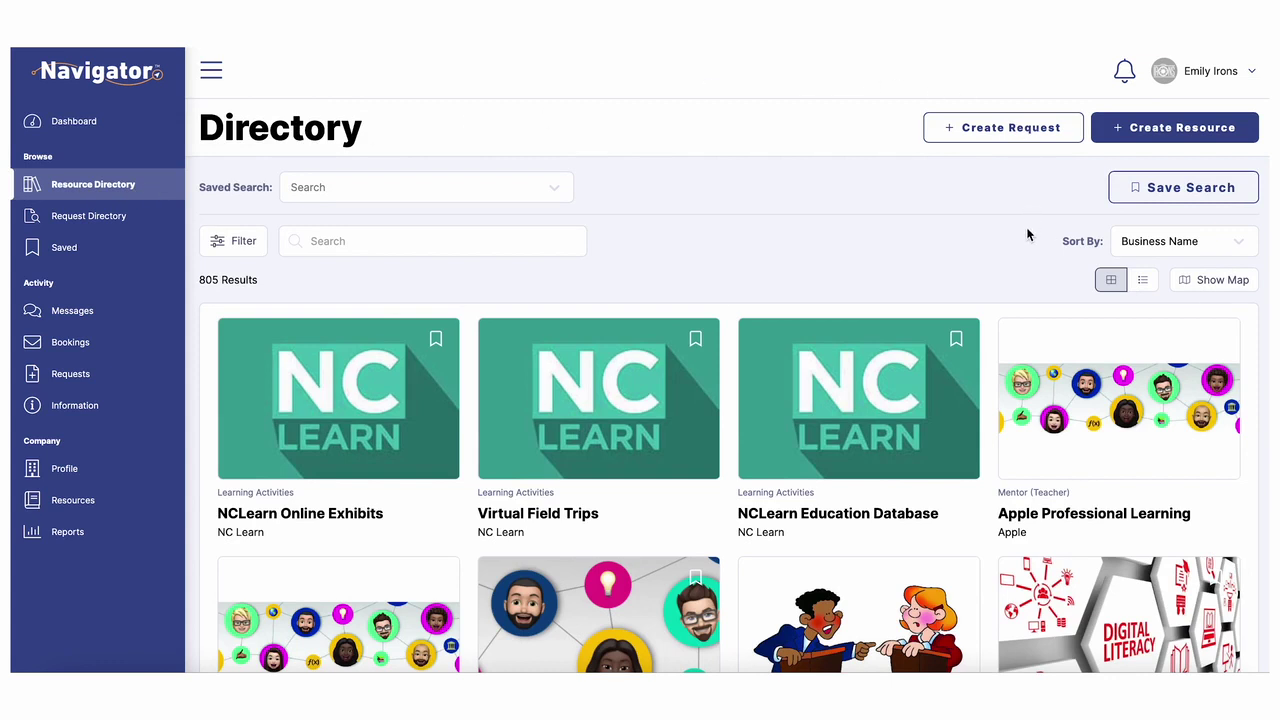
pyautogui.click(1128, 130)
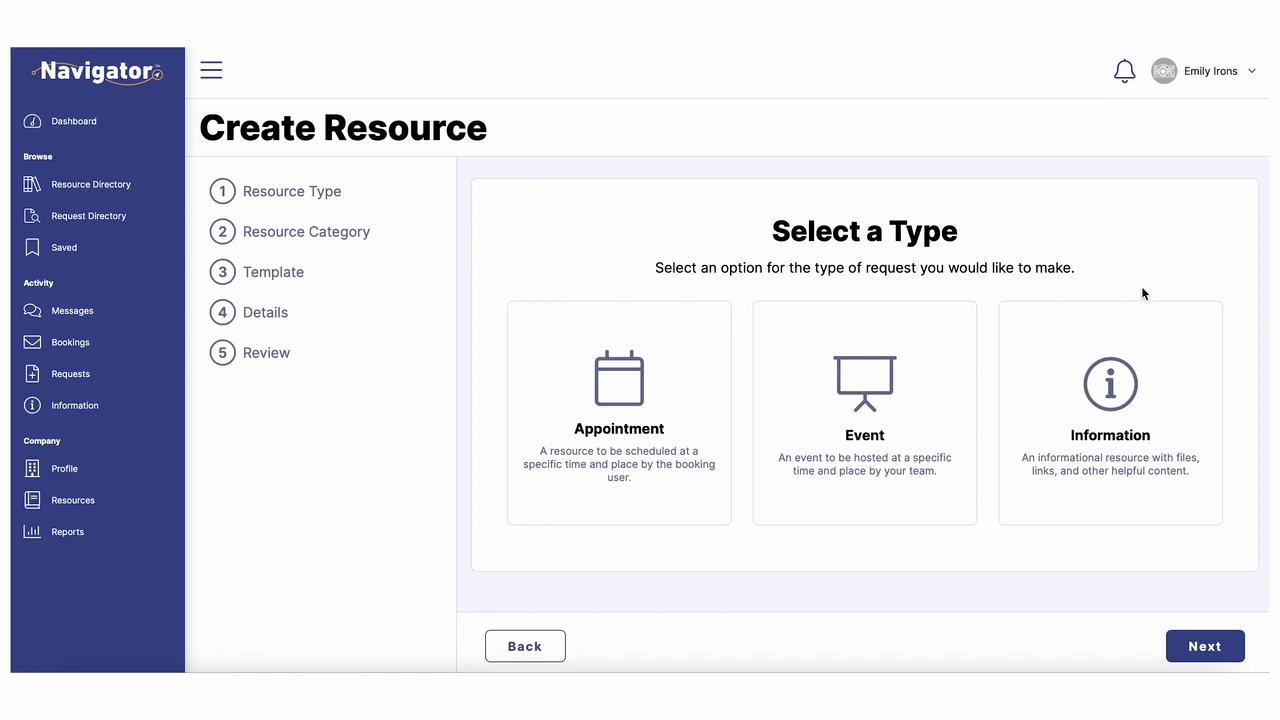
pyautogui.click(689, 409)
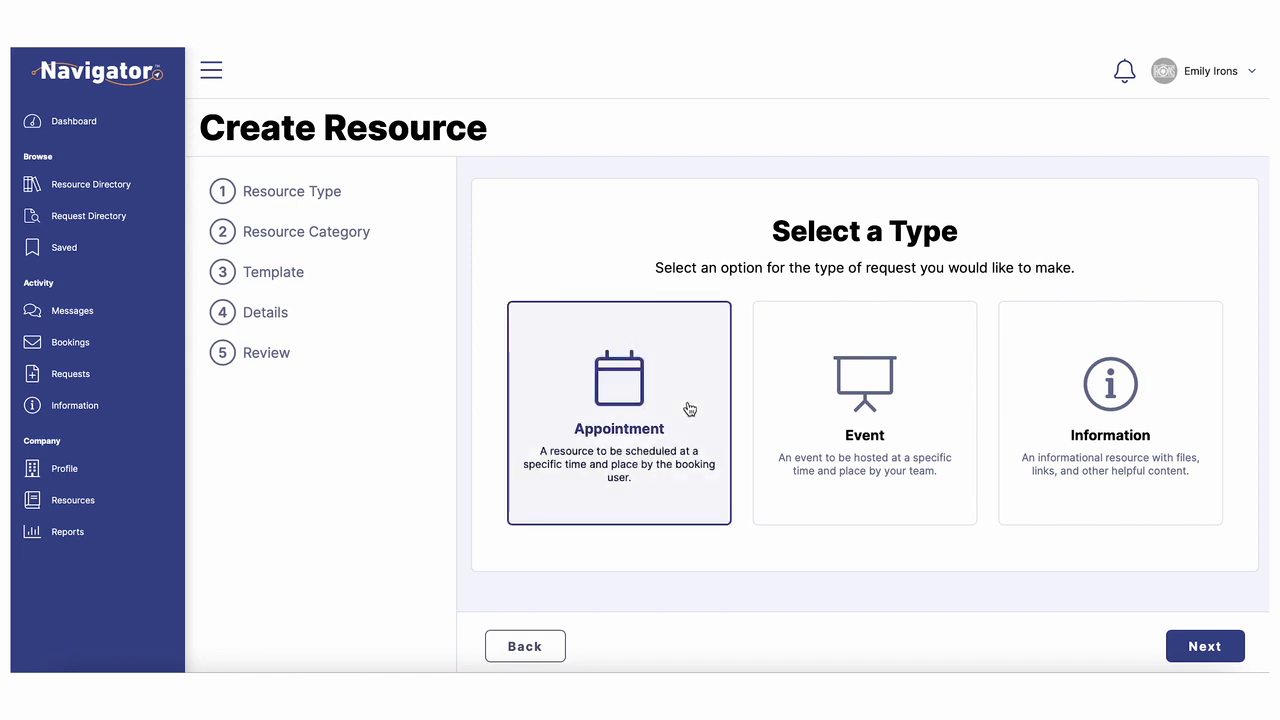
pyautogui.click(1207, 647)
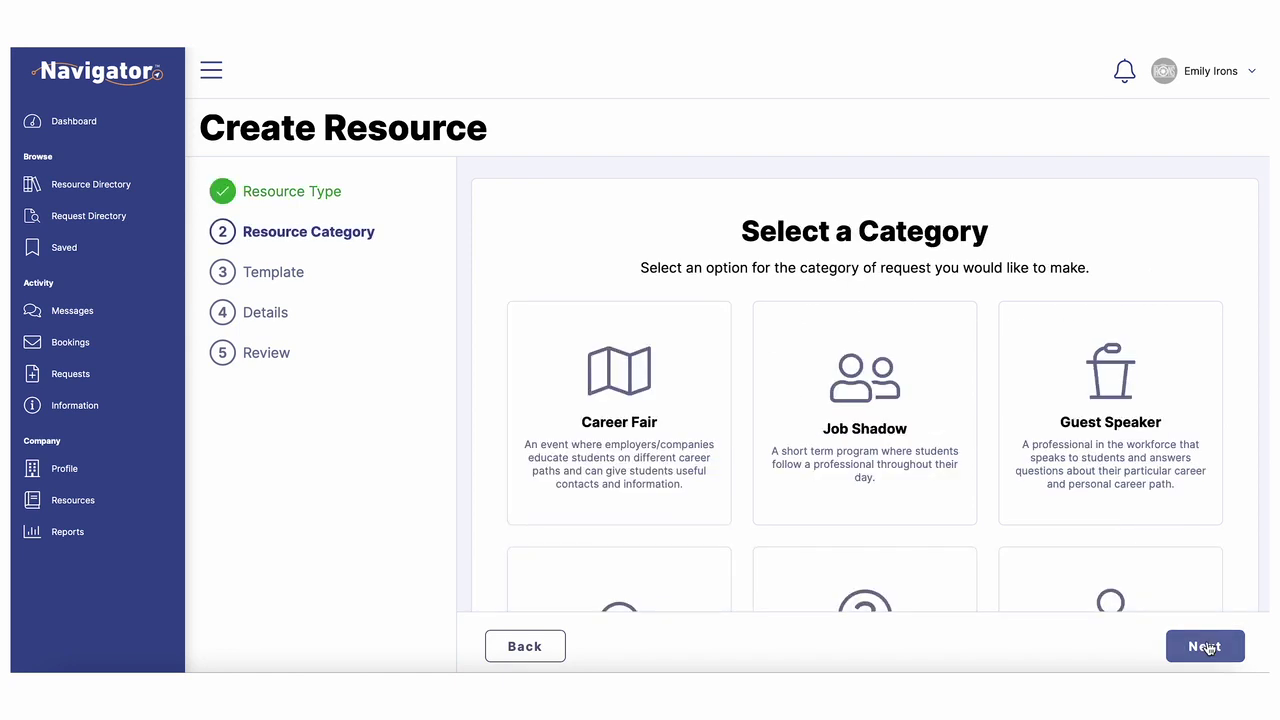
# Step: Choose the Guest Speaker category and the Start from scratch template for the resource
pyautogui.scroll(-3, 1175, 236)
pyautogui.scroll(-3, 1175, 236)
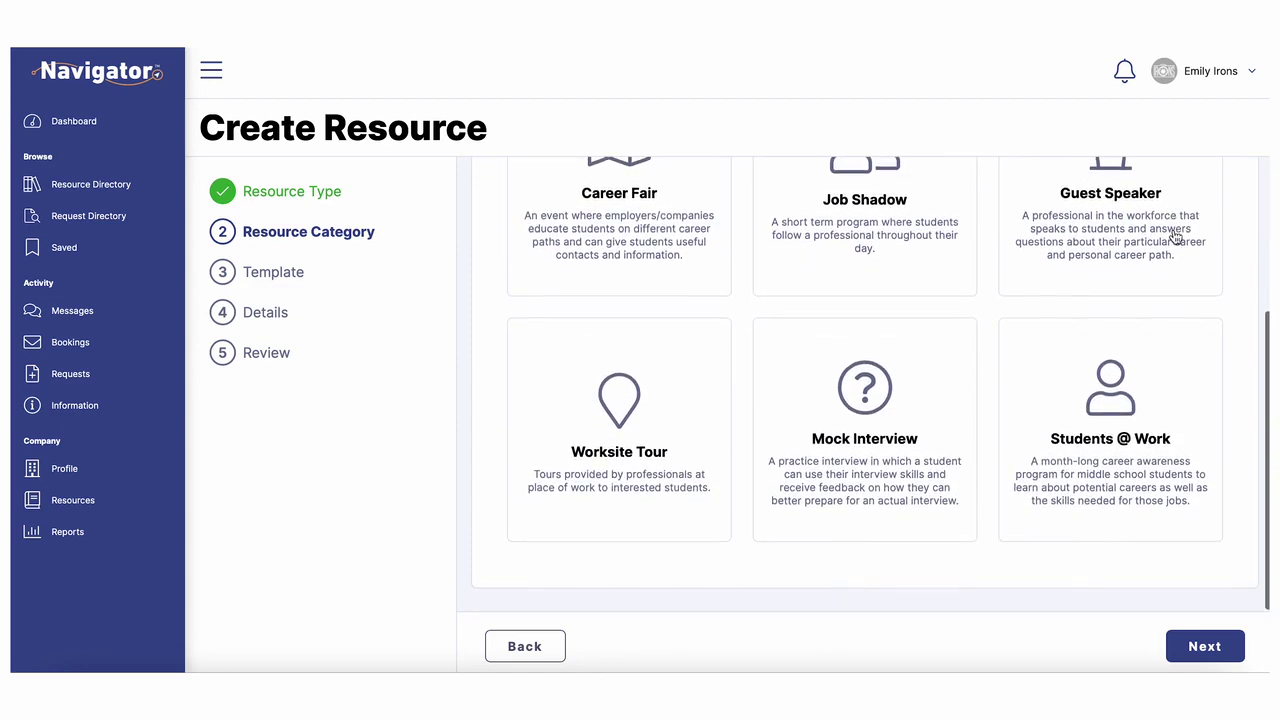
pyautogui.scroll(5, 1175, 236)
pyautogui.click(1197, 446)
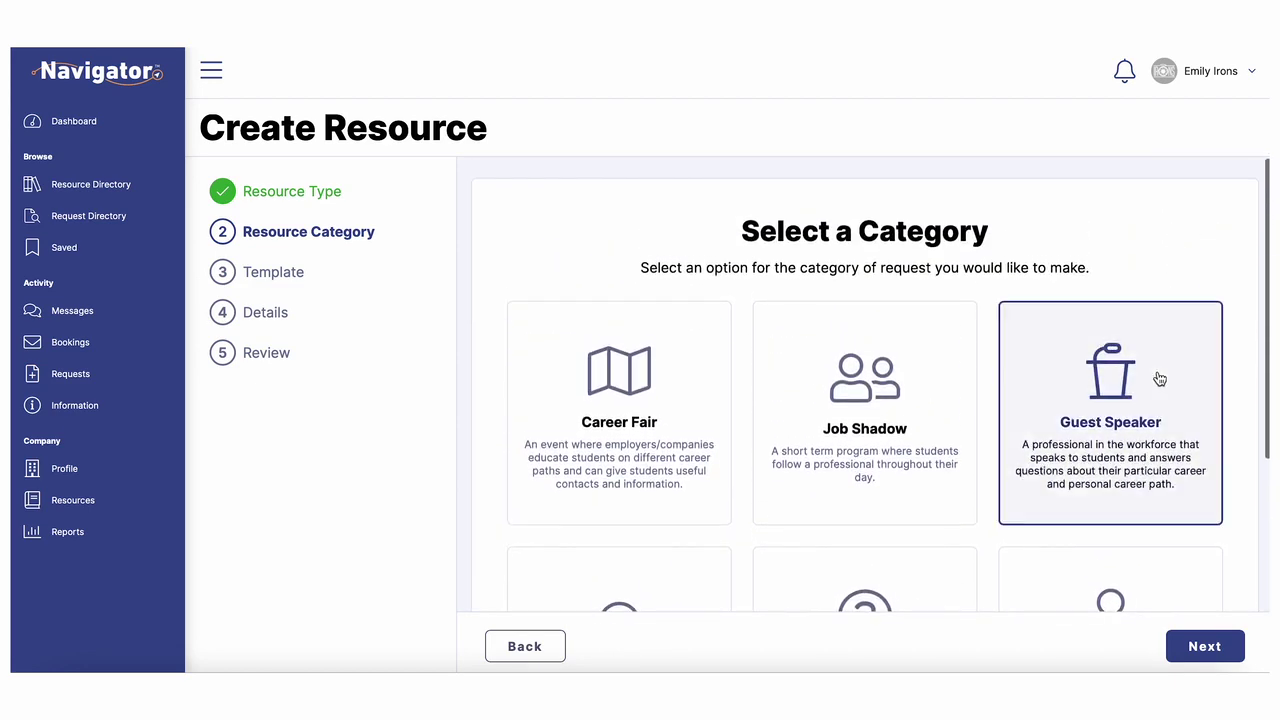
pyautogui.click(1232, 636)
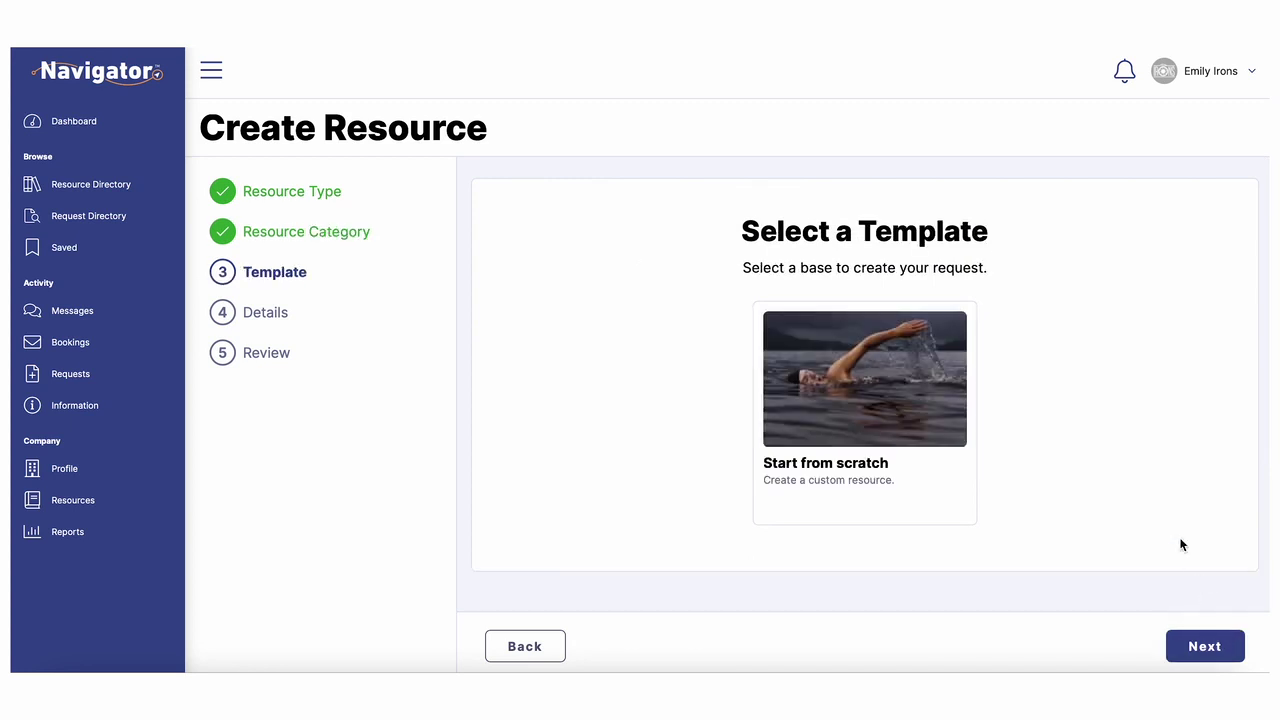
pyautogui.click(917, 468)
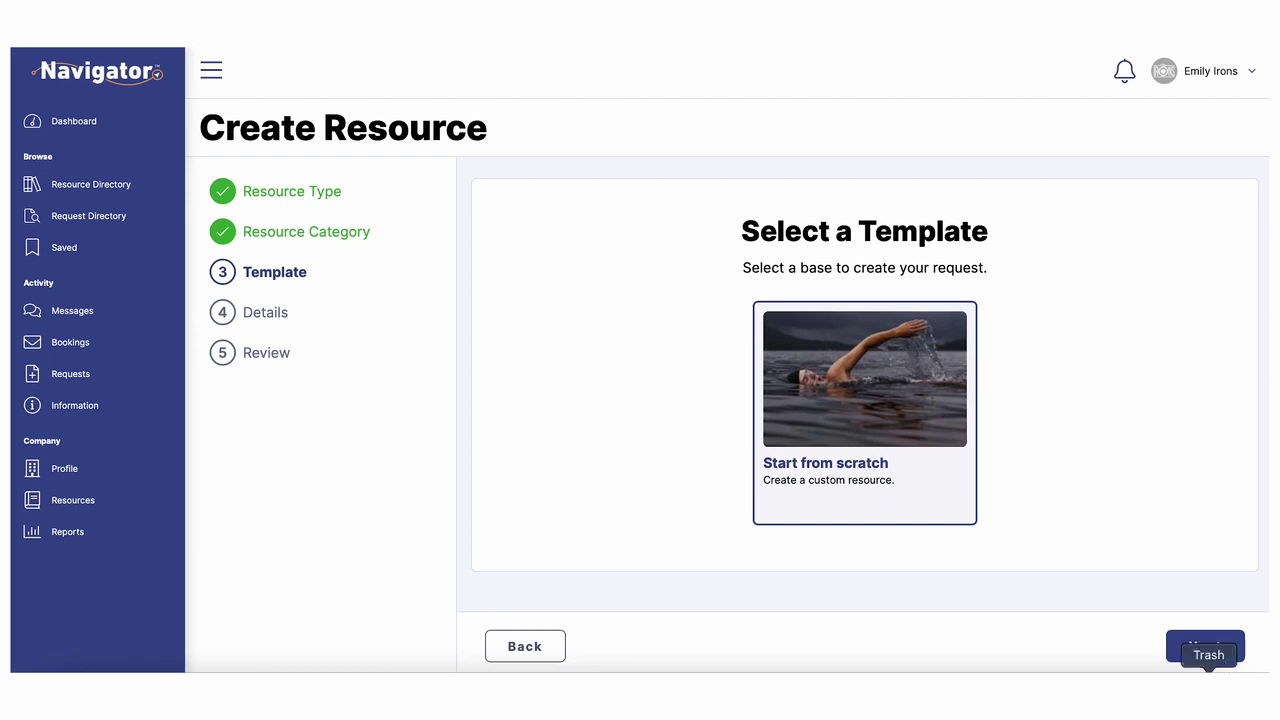
pyautogui.click(1212, 649)
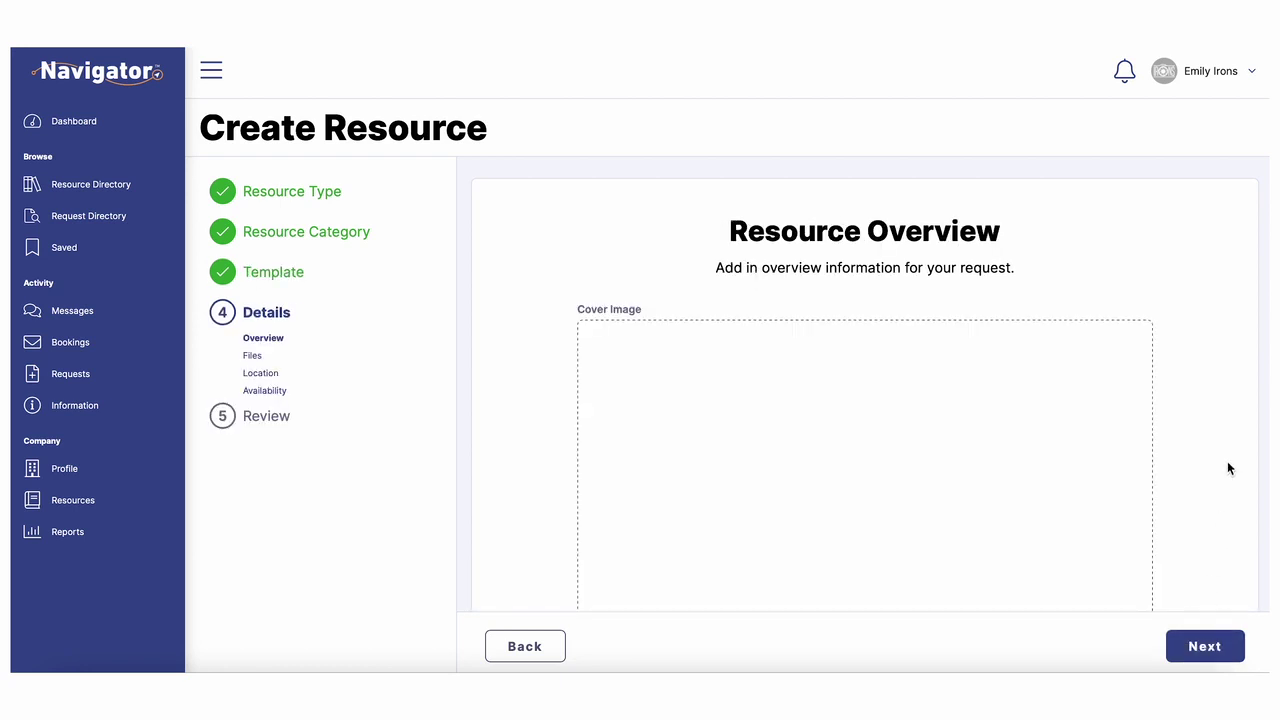
# Step: Upload logo-01.png from the Desktop folder as the resource's cover image
pyautogui.scroll(-2, 1228, 466)
pyautogui.scroll(-2, 1229, 468)
pyautogui.scroll(3, 1229, 468)
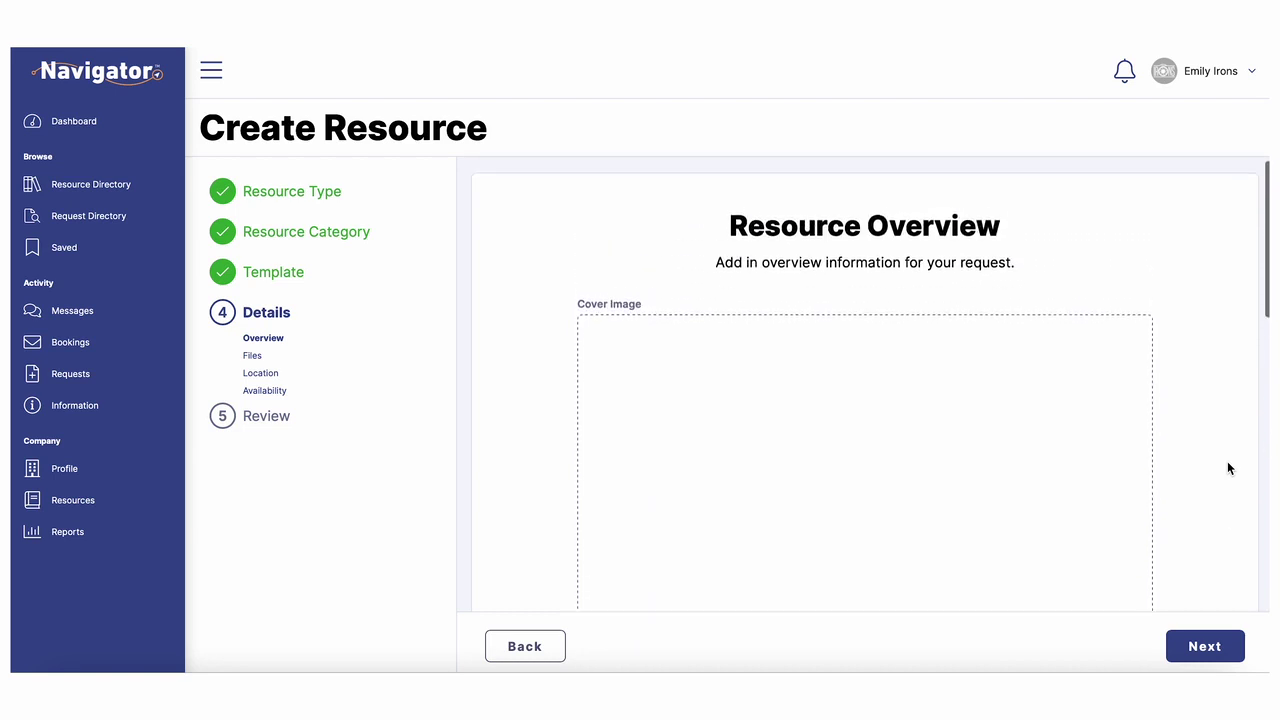
pyautogui.click(1049, 457)
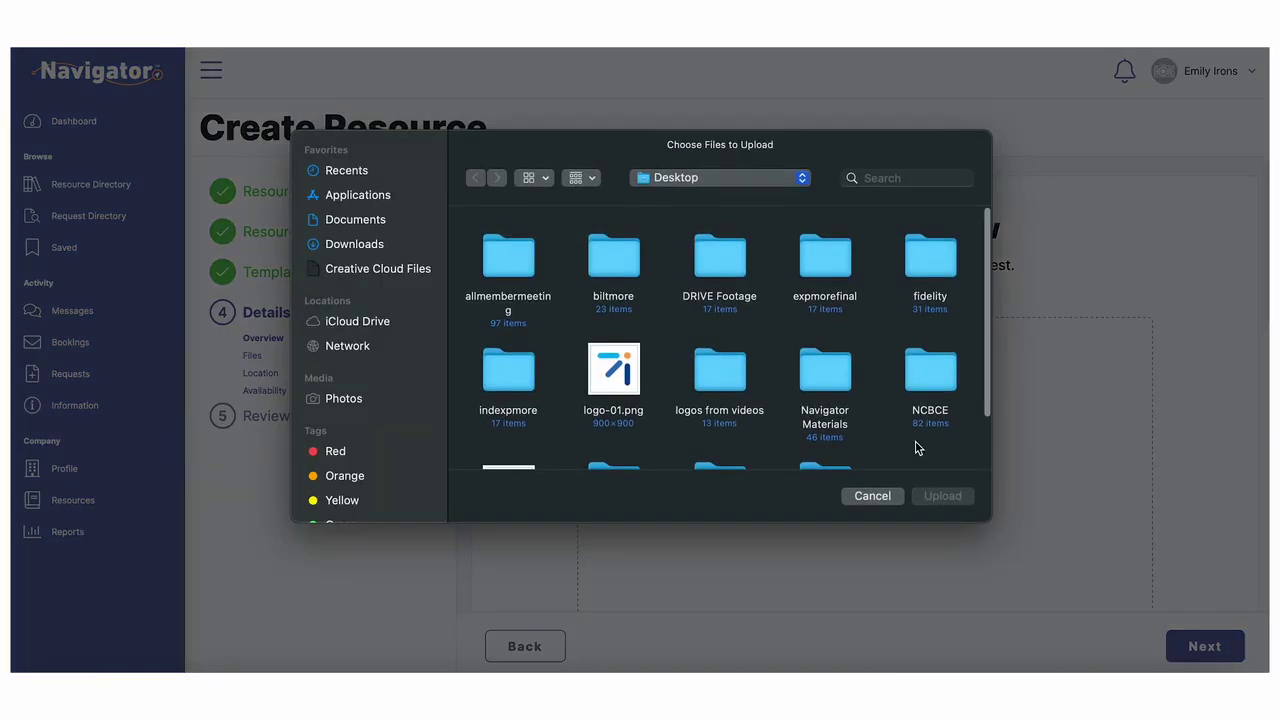
pyautogui.click(640, 378)
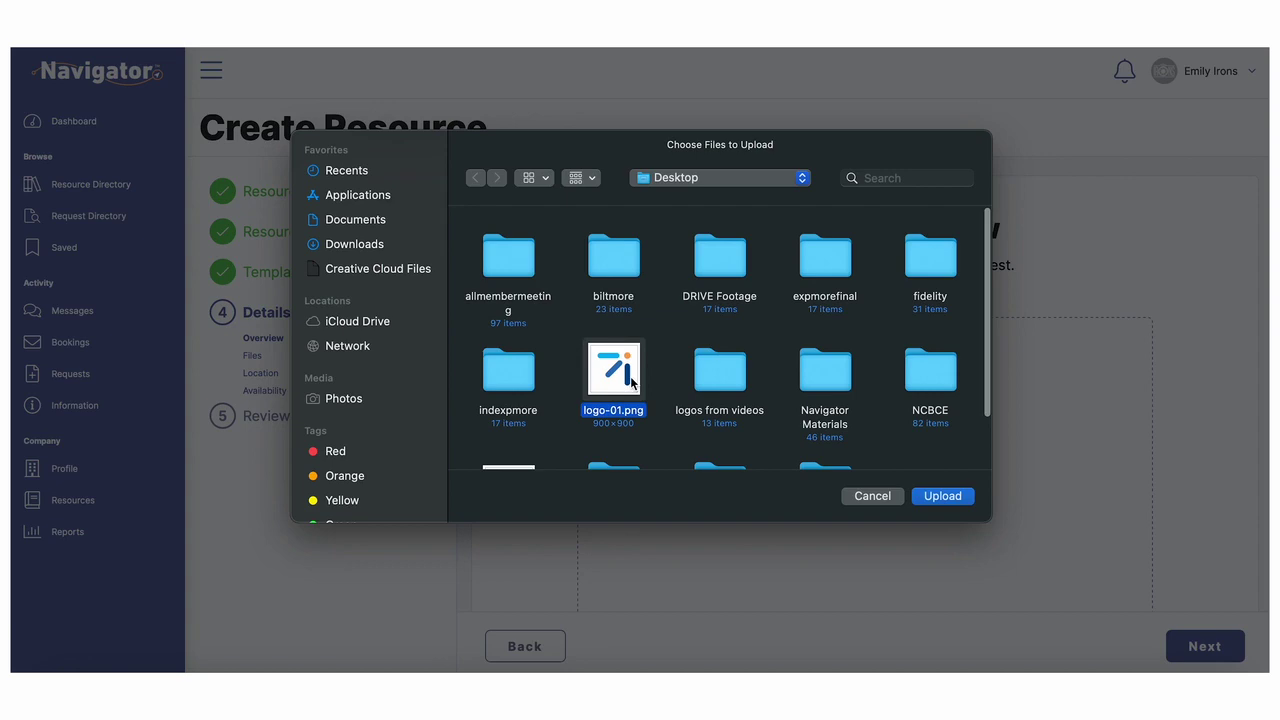
pyautogui.click(935, 496)
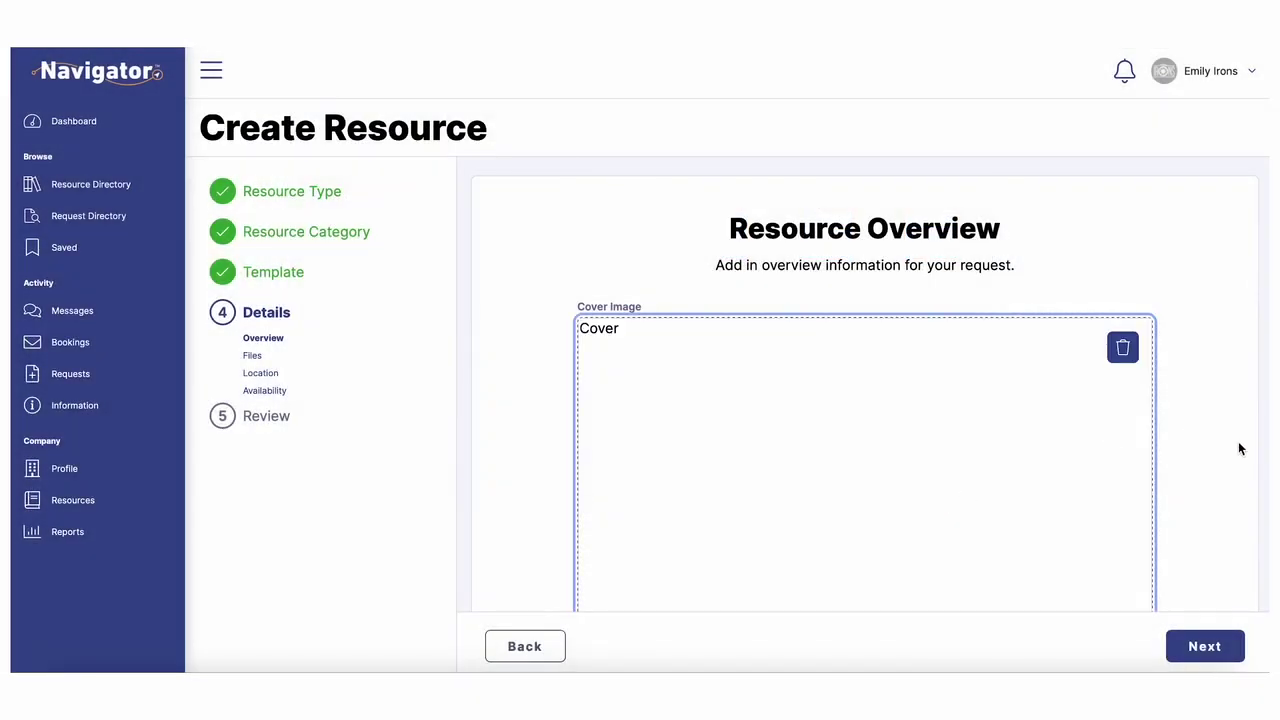
# Step: Enter "NCBCE Test Resource" as the resource's title
pyautogui.scroll(-5, 1242, 455)
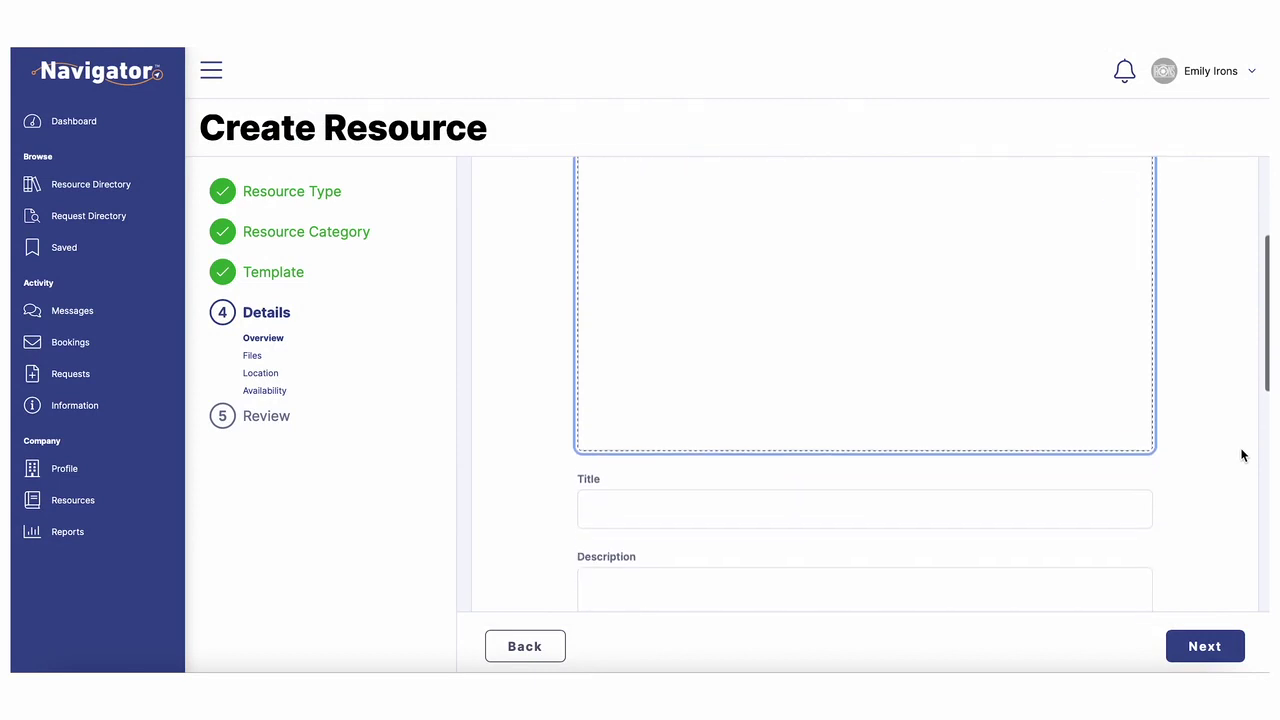
pyautogui.click(1071, 432)
pyautogui.write('NCBCE T')
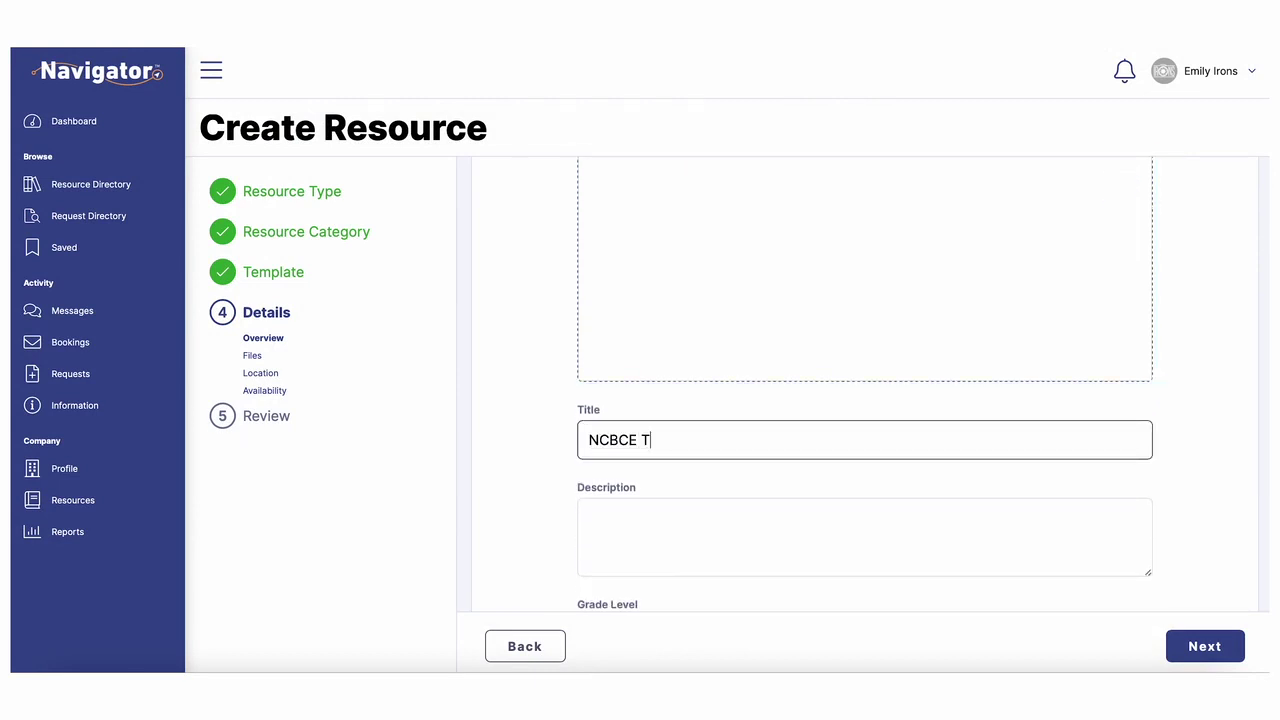
pyautogui.write('est Resource')
# Step: Enter "How to create a resource." as the resource's description
pyautogui.click(897, 512)
pyautogui.scroll(-3, 897, 512)
pyautogui.write('How to cr')
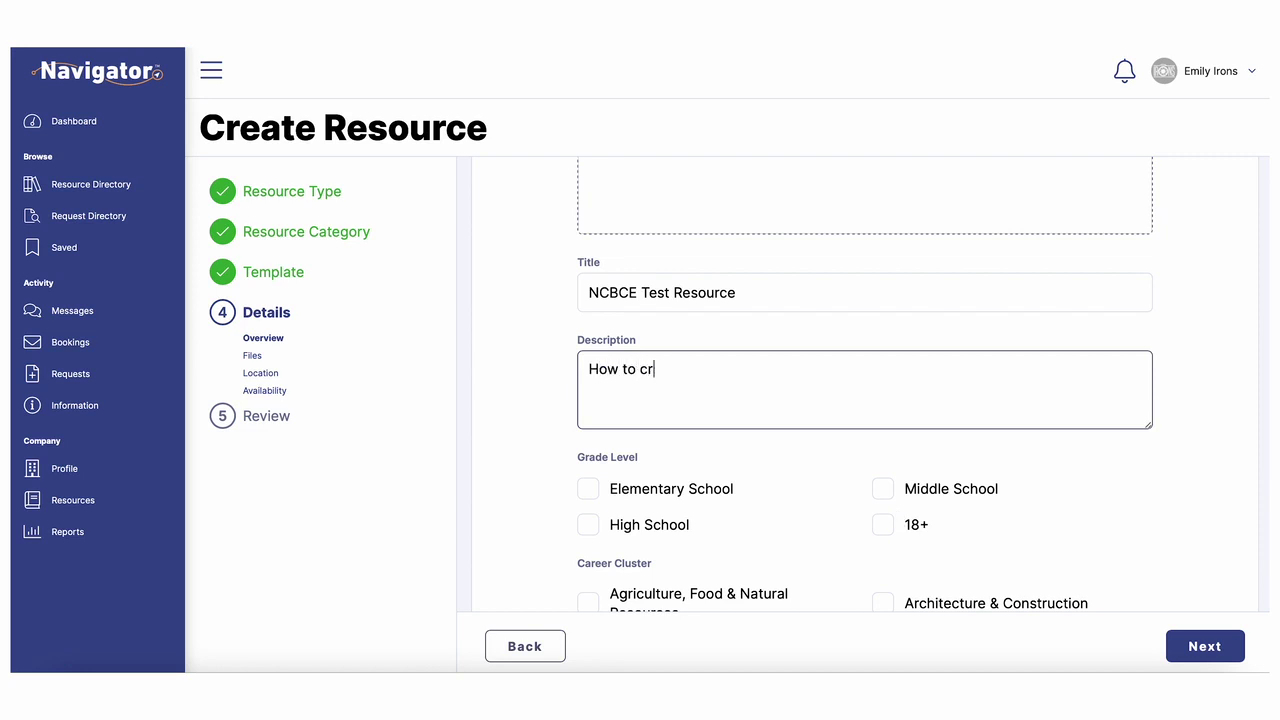
pyautogui.write('eate a resour')
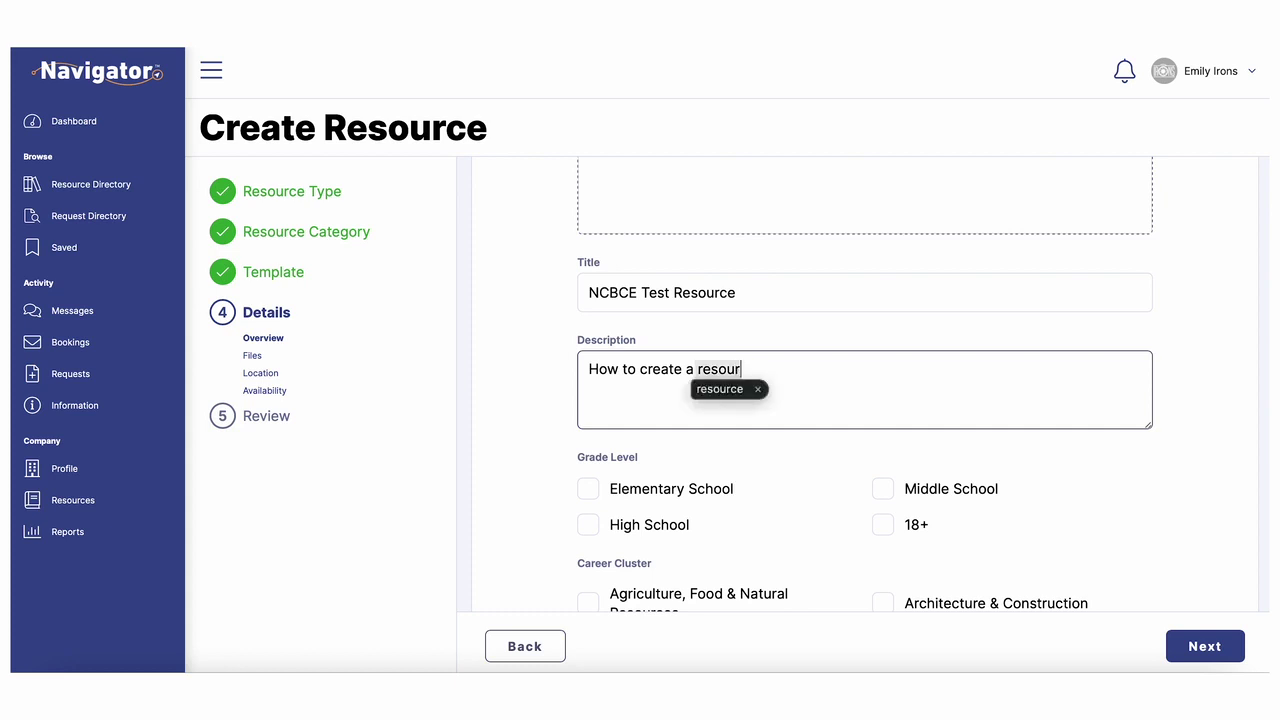
pyautogui.write('ce.')
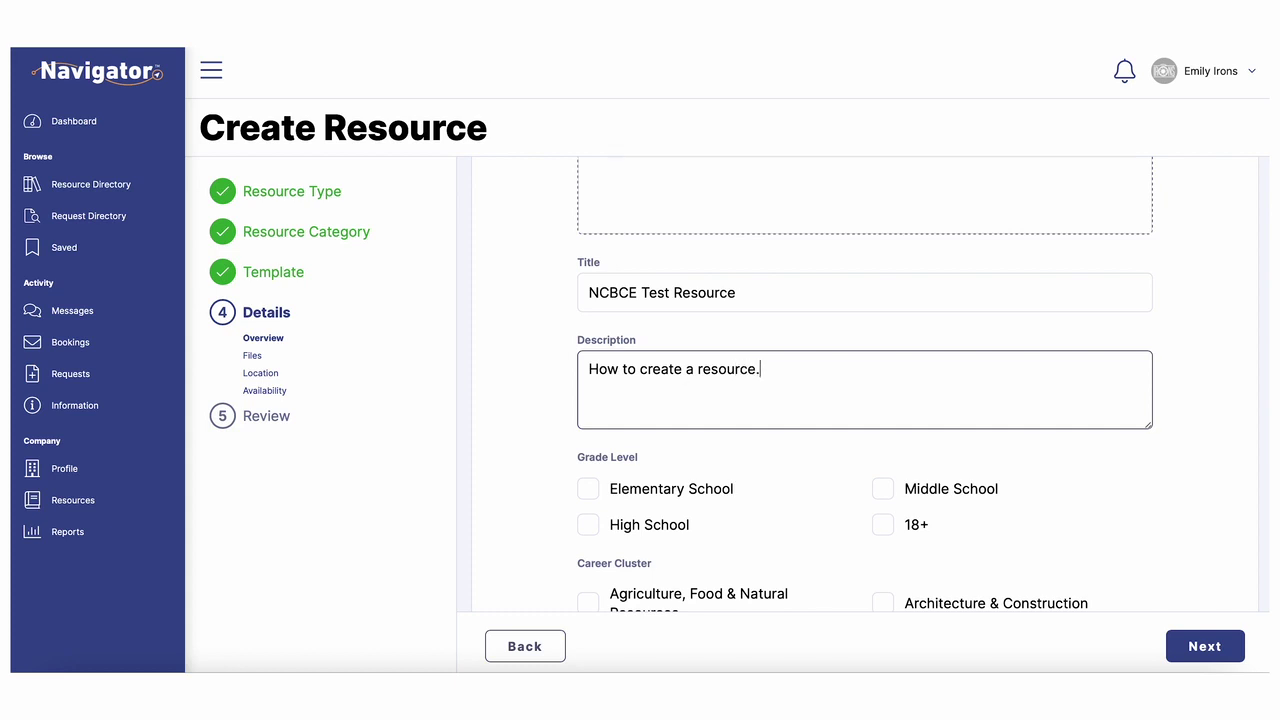
# Step: Select the grade levels Elementary School, High School, Middle School and 18+
pyautogui.scroll(-2, 1119, 498)
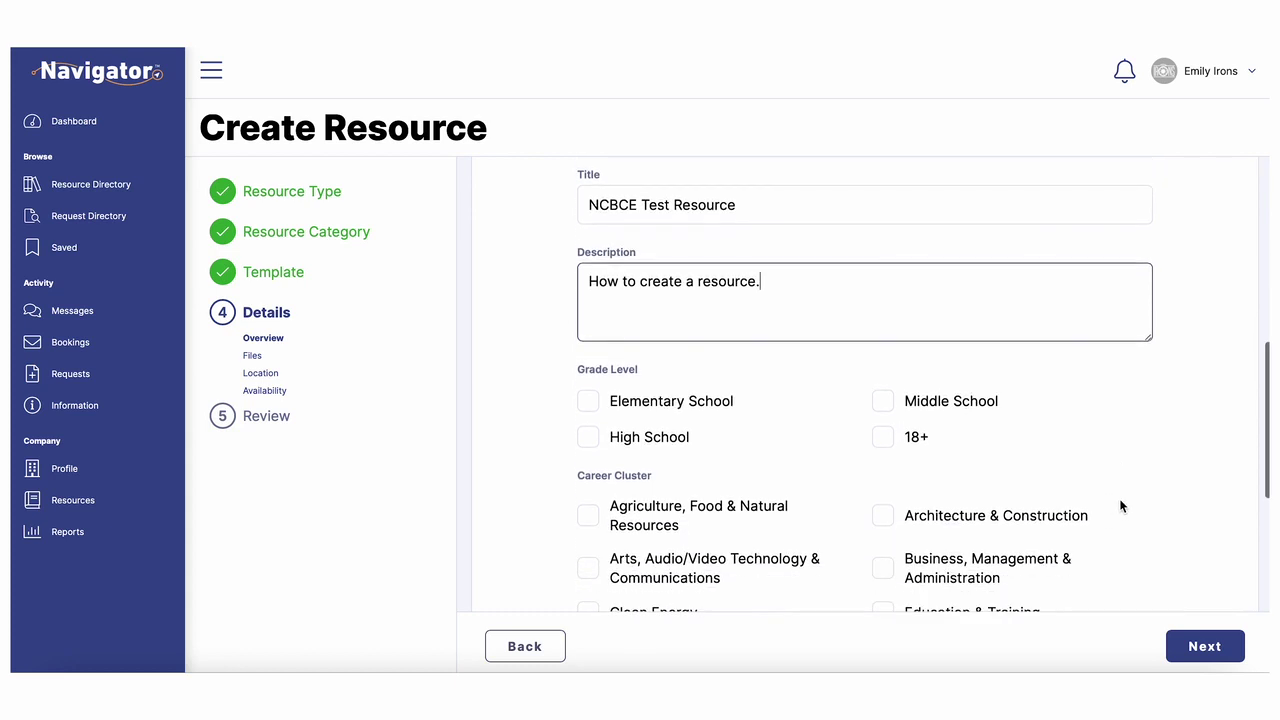
pyautogui.click(592, 404)
pyautogui.click(592, 437)
pyautogui.click(882, 401)
pyautogui.click(883, 437)
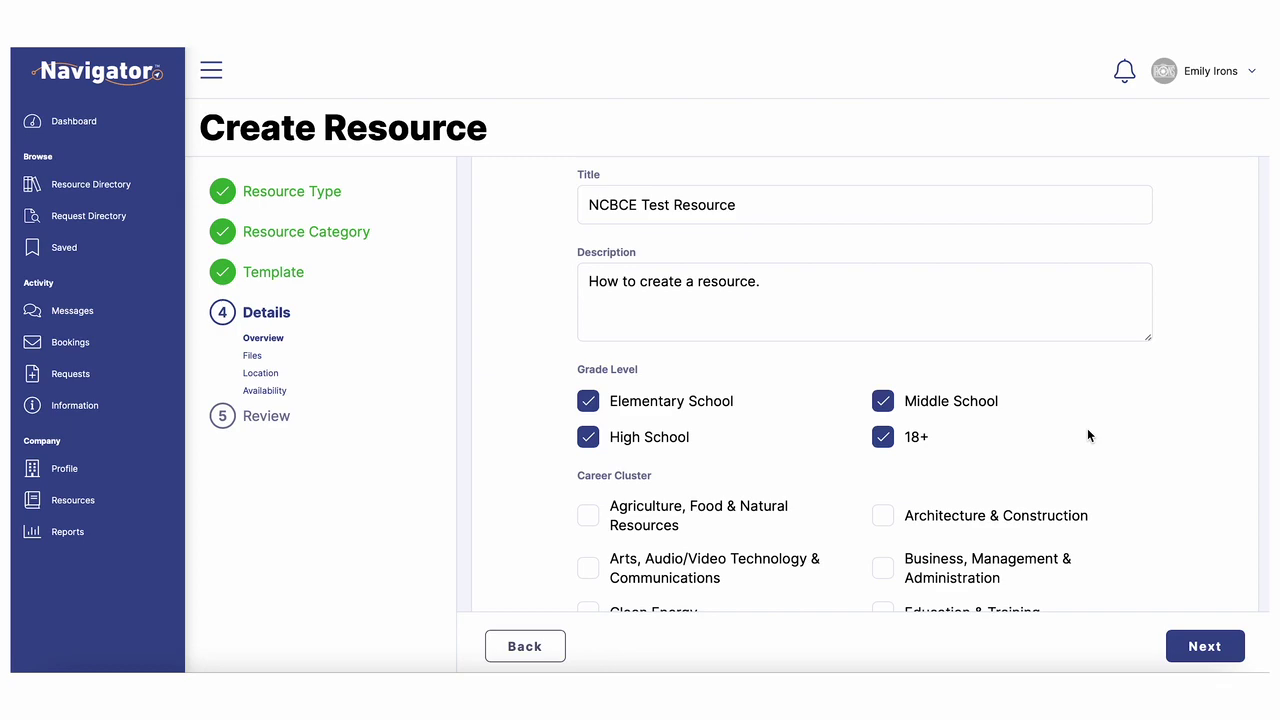
# Step: Select the Education & Training career cluster and continue to the Files section
pyautogui.scroll(-3, 1088, 435)
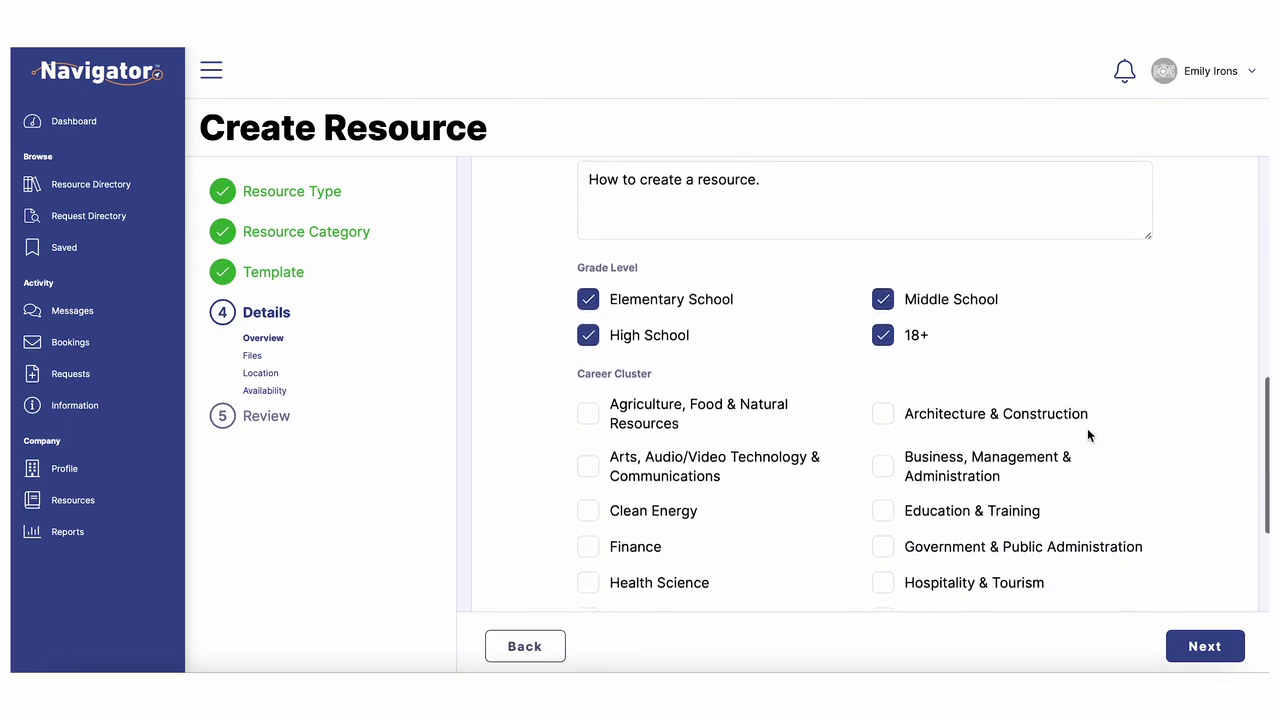
pyautogui.scroll(-1, 1088, 435)
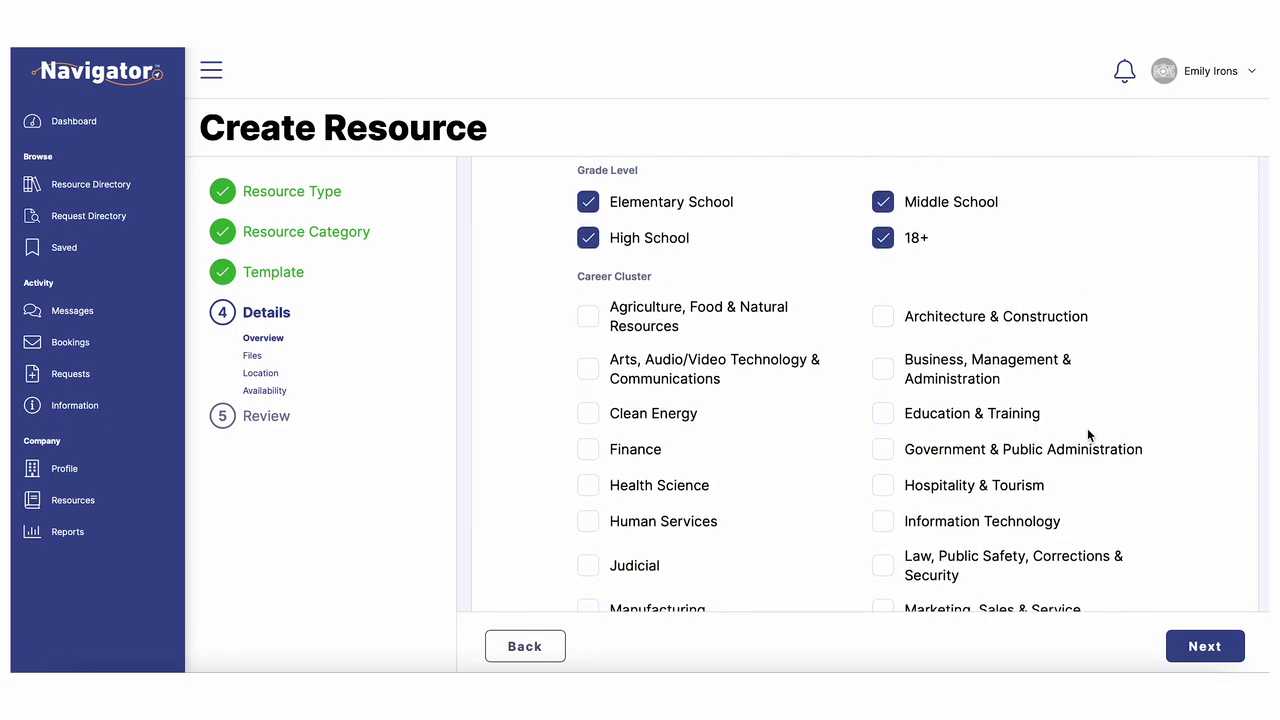
pyautogui.scroll(-2, 1087, 428)
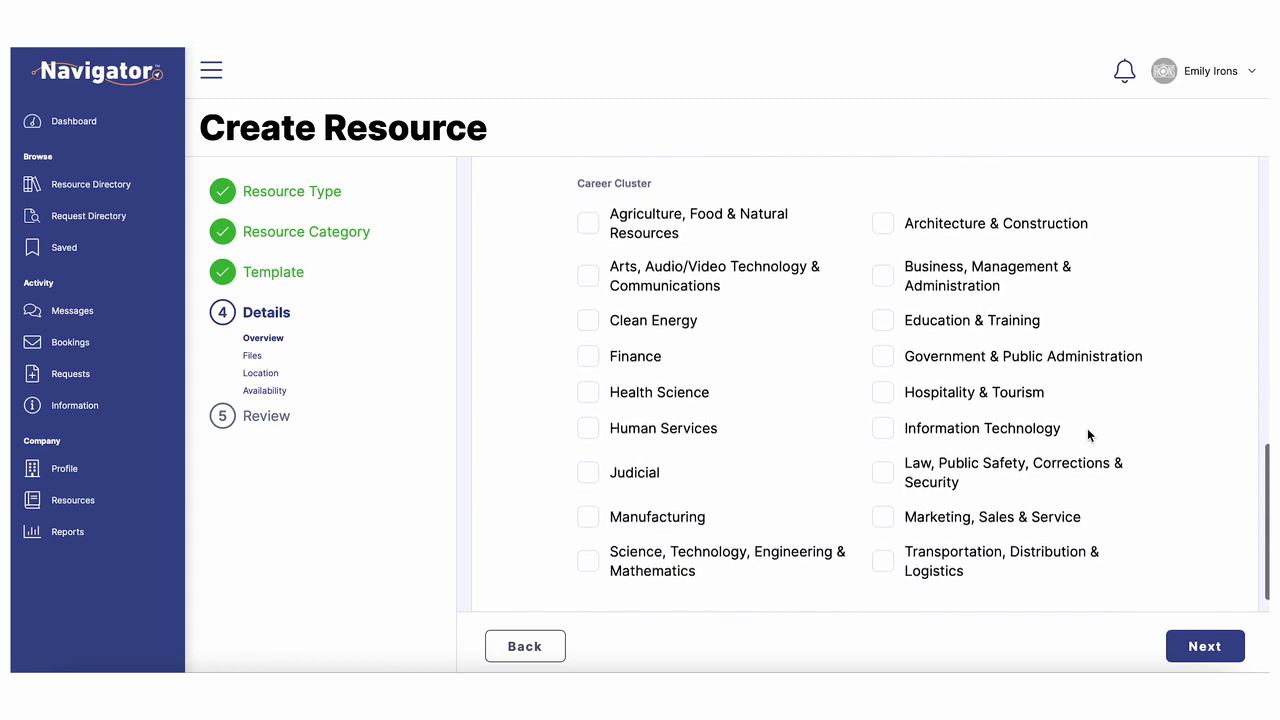
pyautogui.click(883, 312)
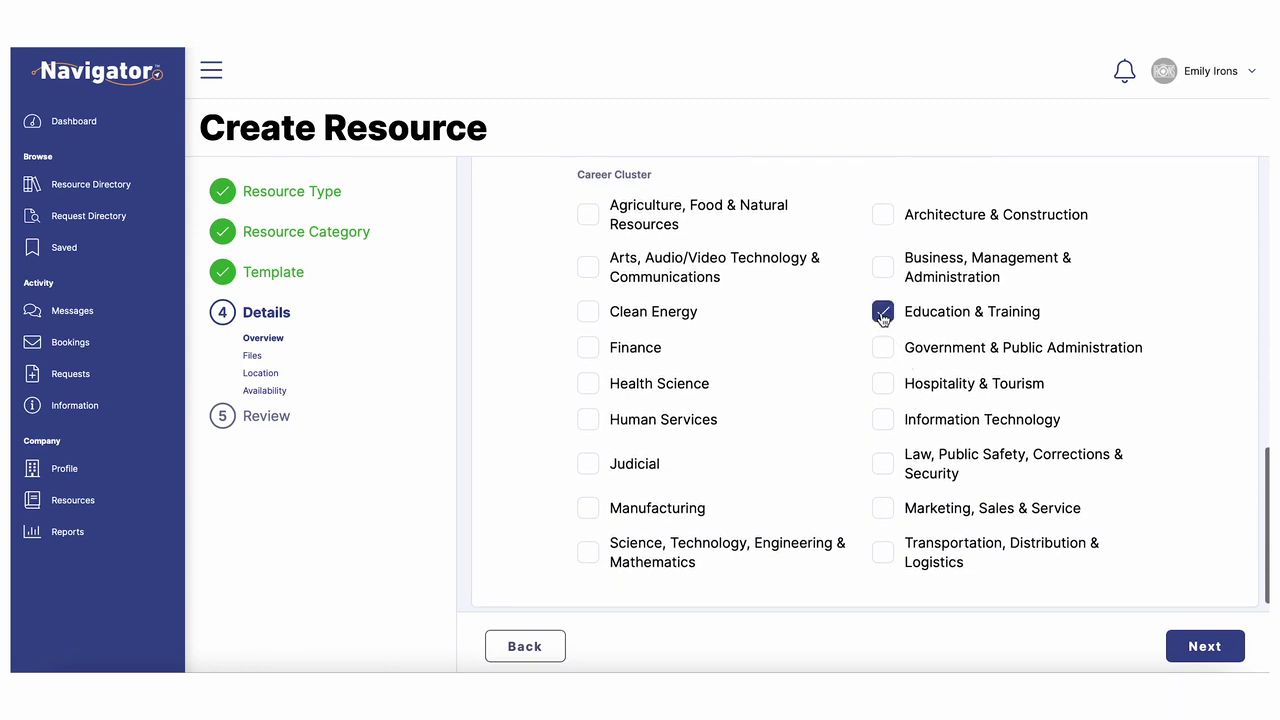
pyautogui.scroll(-1, 1116, 508)
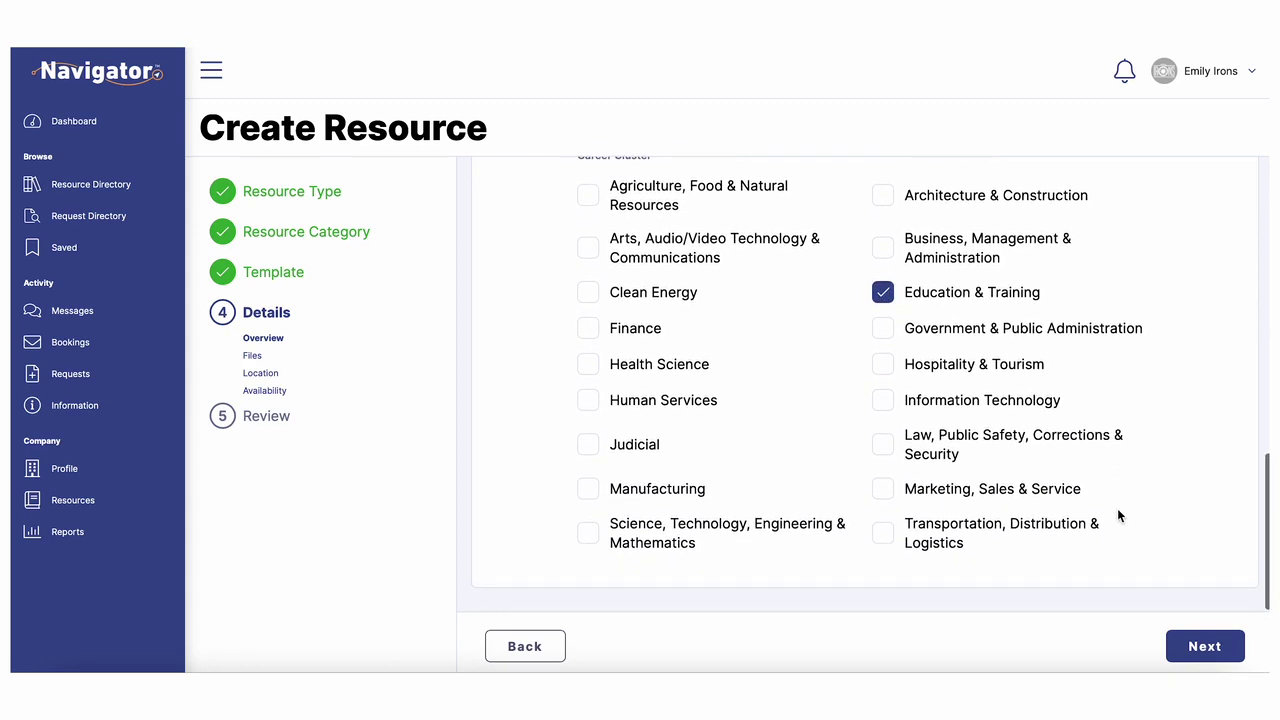
pyautogui.click(1207, 648)
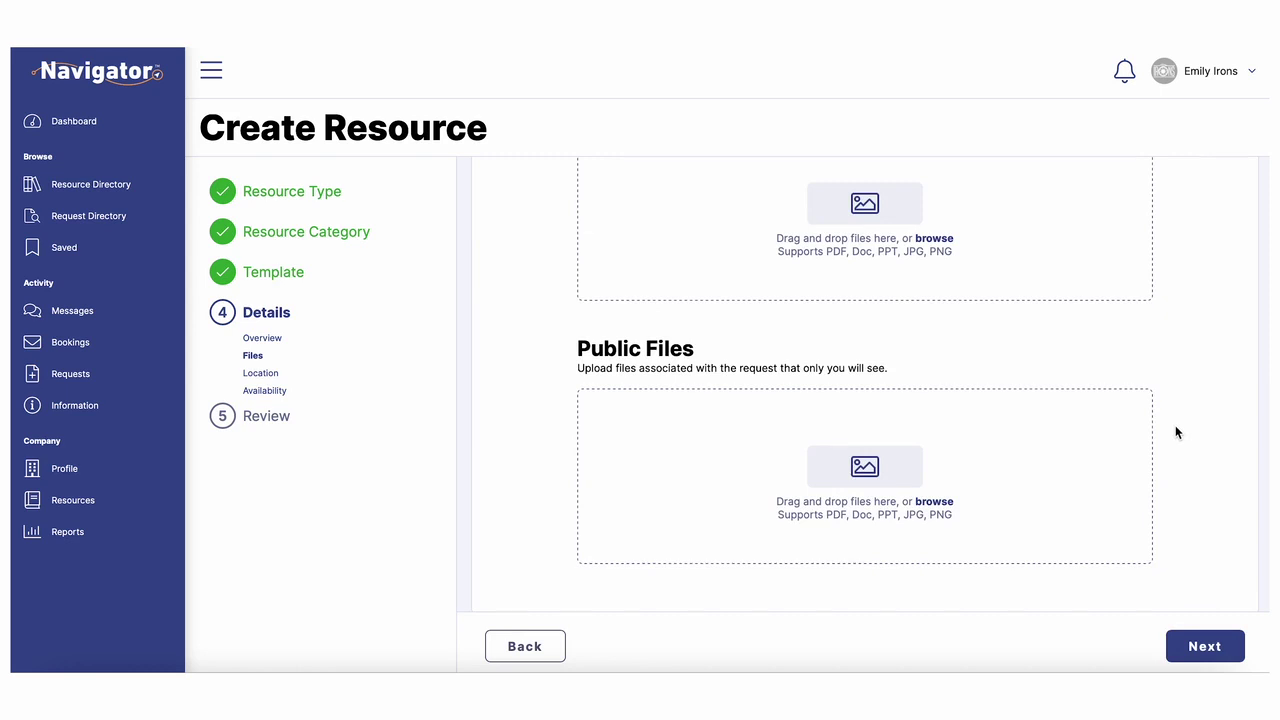
# Step: Review the downloadable file templates and the private and public upload areas, and continue to the Location section without attaching files
pyautogui.scroll(3, 1175, 432)
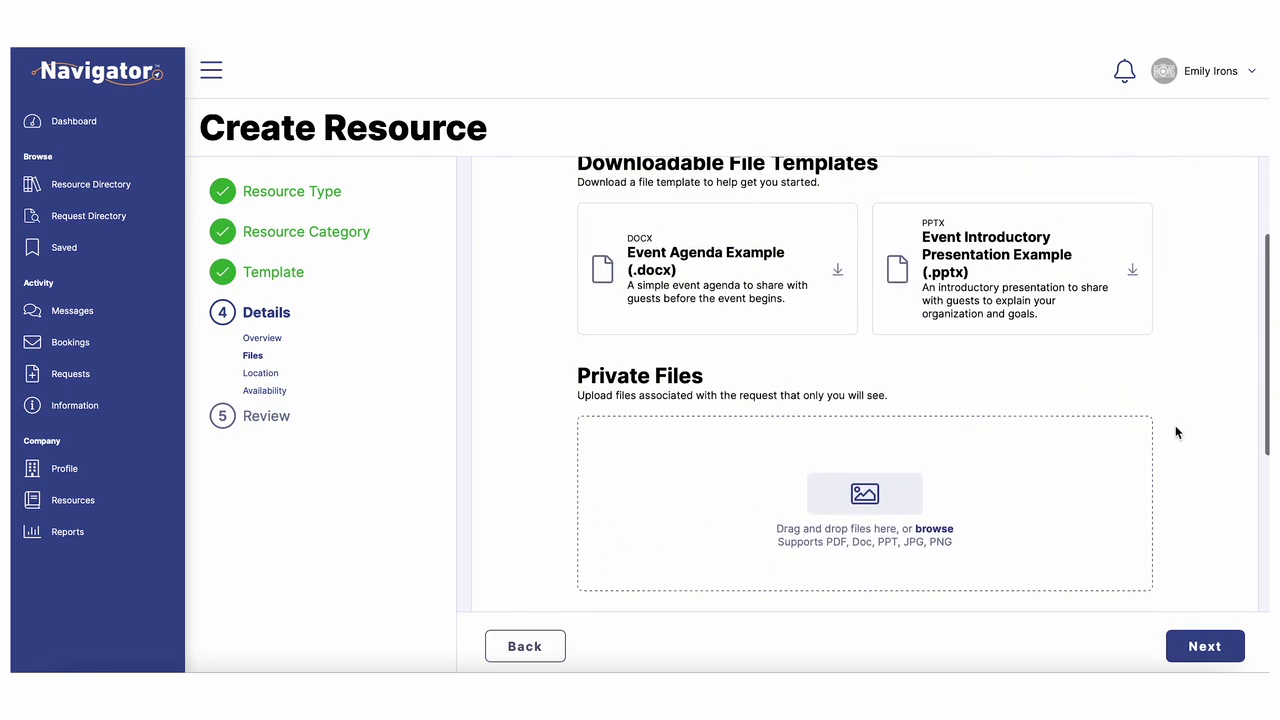
pyautogui.scroll(2, 1177, 432)
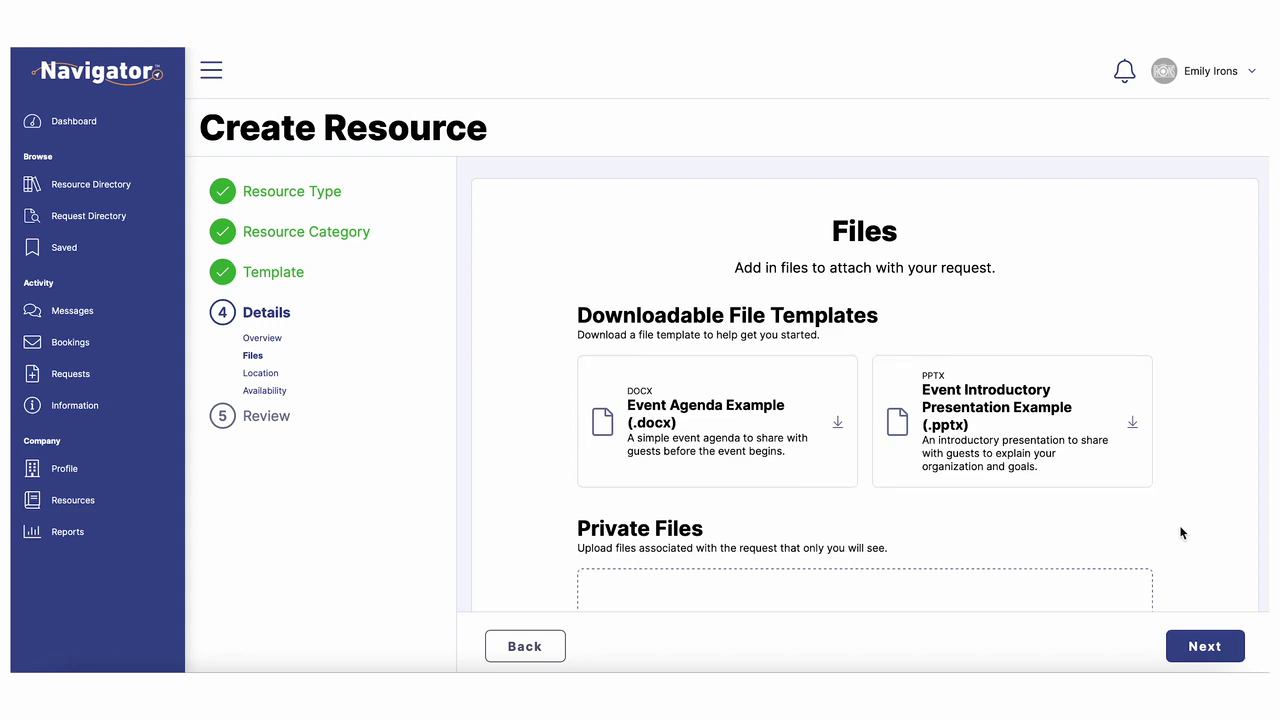
pyautogui.scroll(-2, 1180, 533)
pyautogui.scroll(-2, 1180, 533)
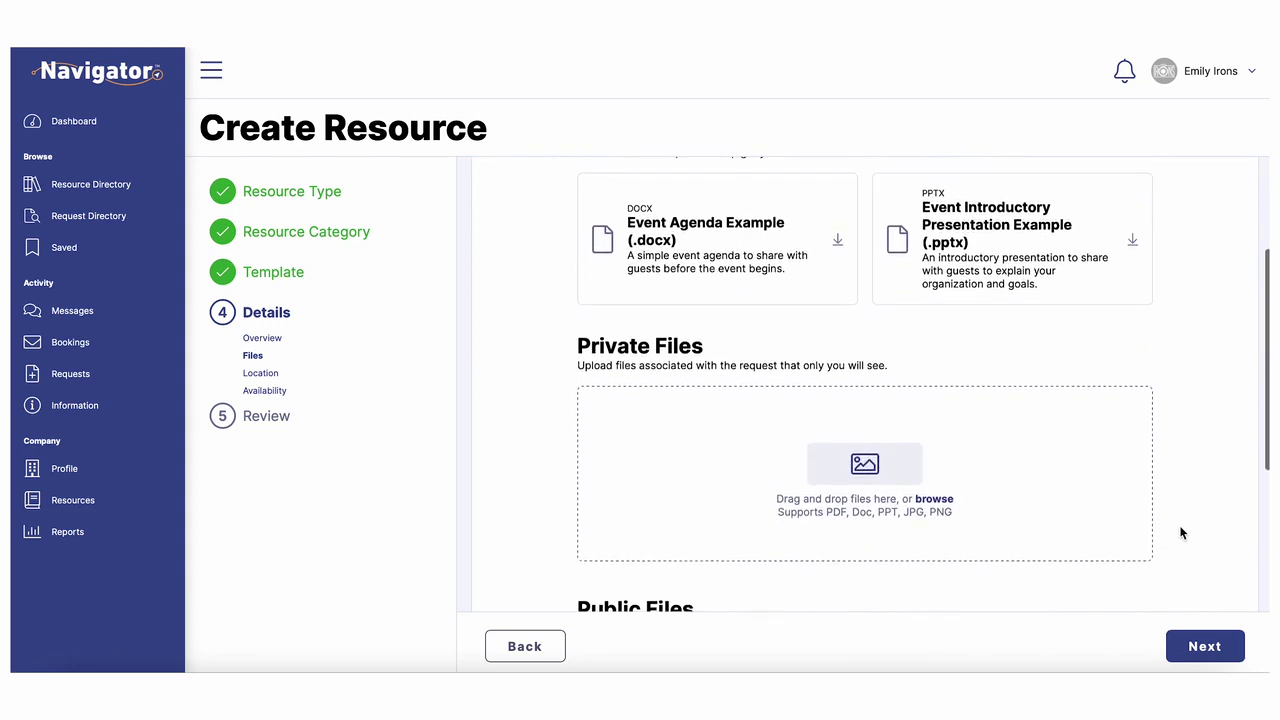
pyautogui.scroll(-3, 1180, 533)
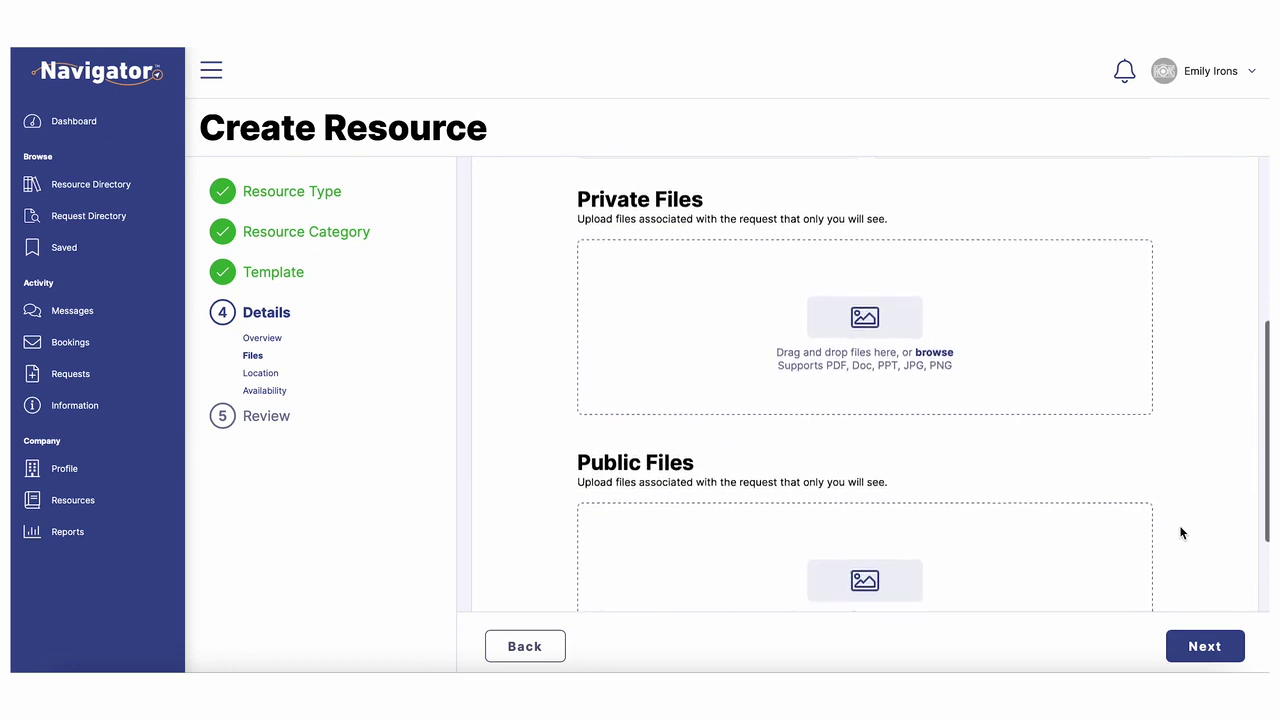
pyautogui.scroll(-2, 1180, 533)
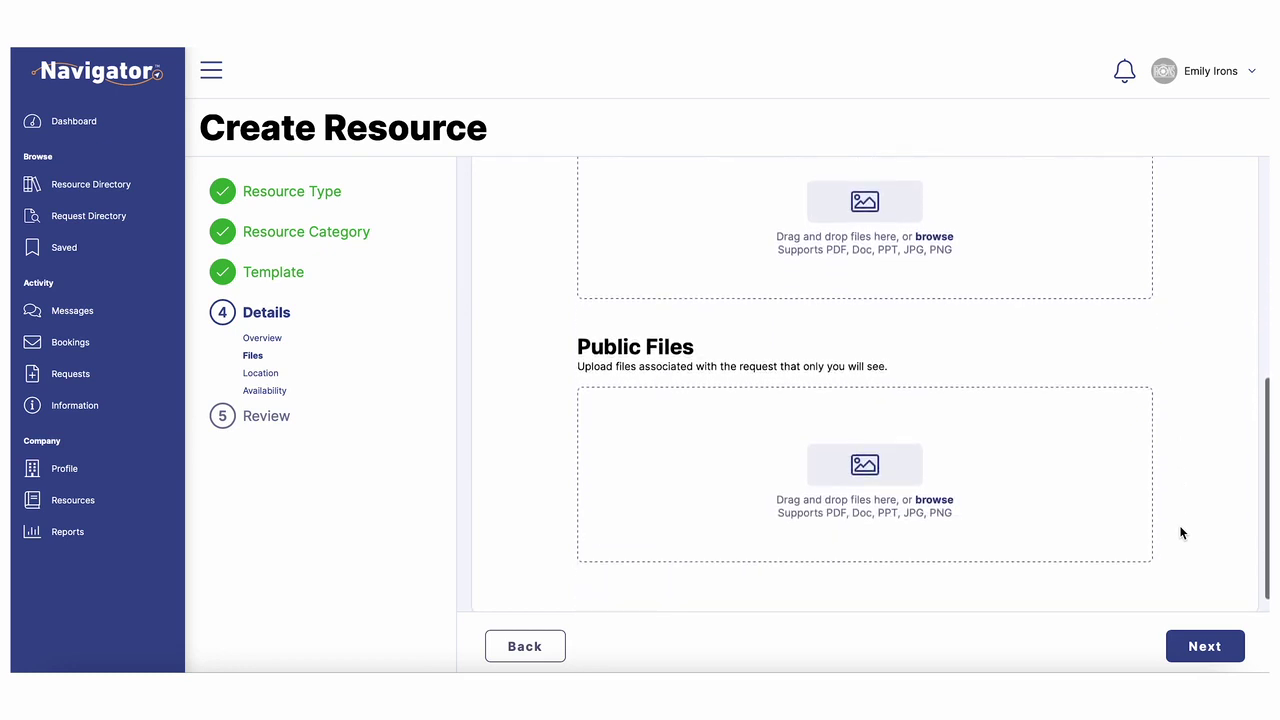
pyautogui.click(1213, 649)
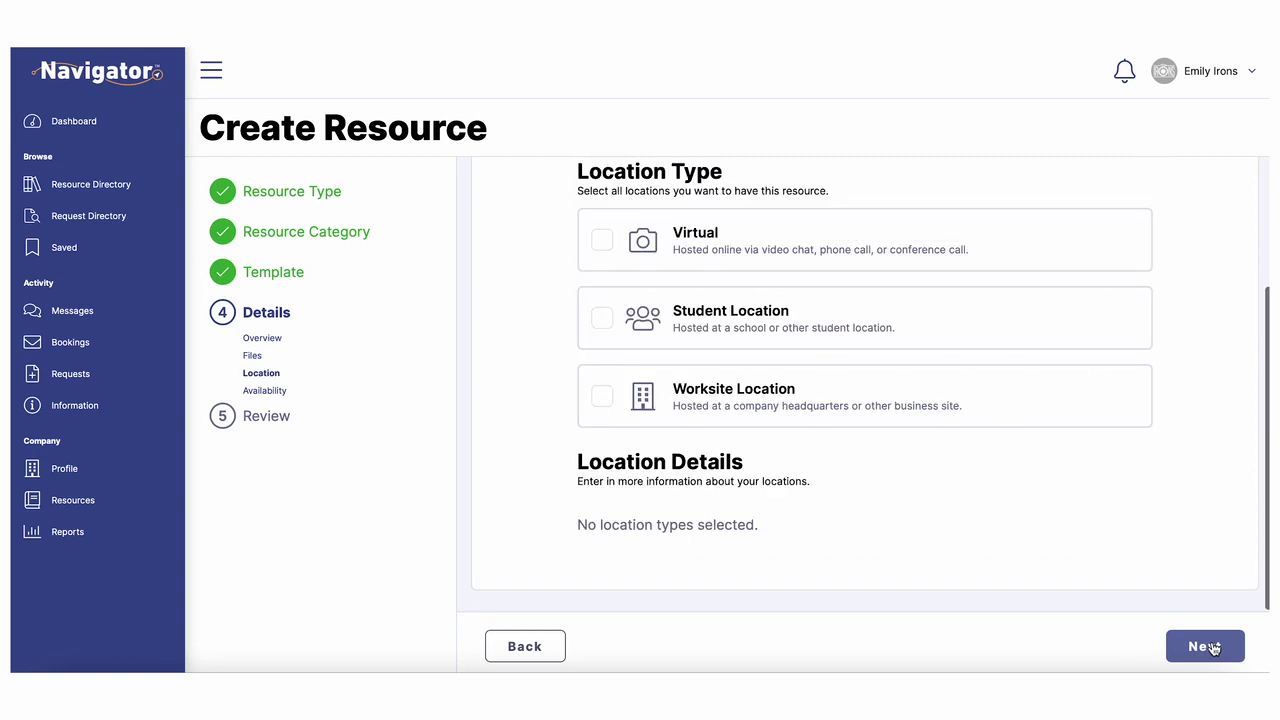
# Step: Select Virtual and Student Location as the resource's location types
pyautogui.scroll(1, 1181, 433)
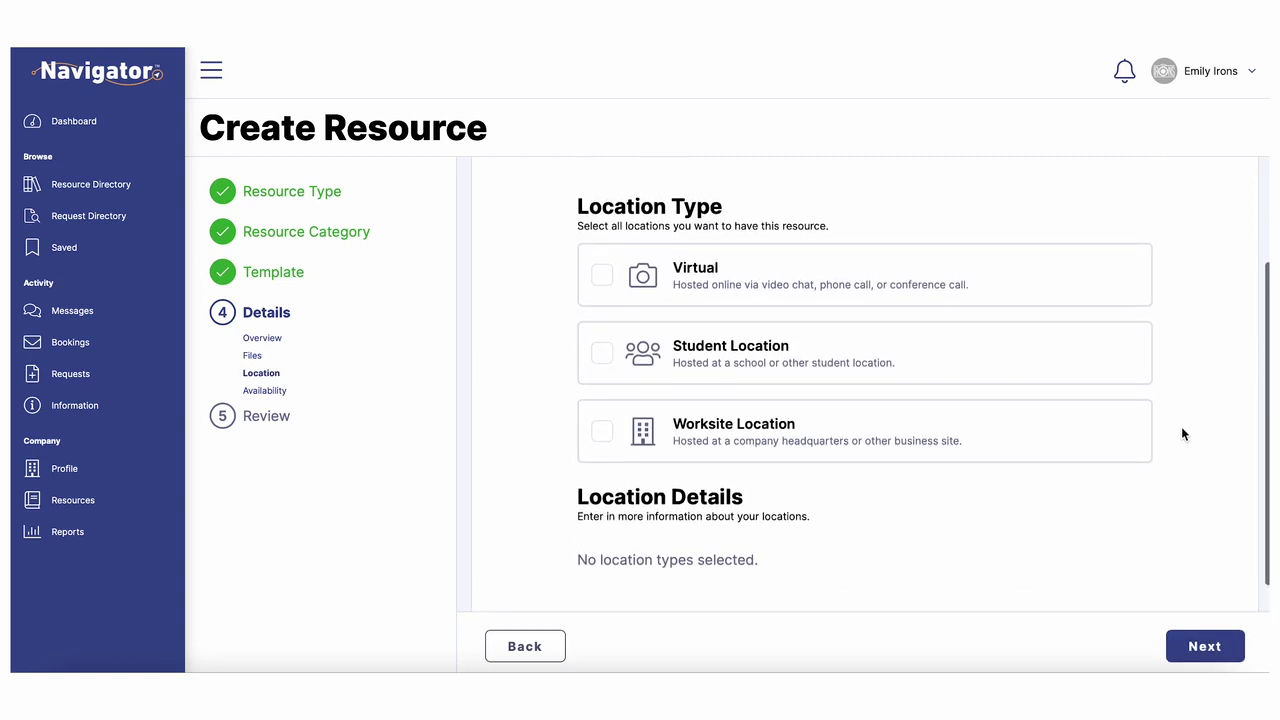
pyautogui.click(819, 287)
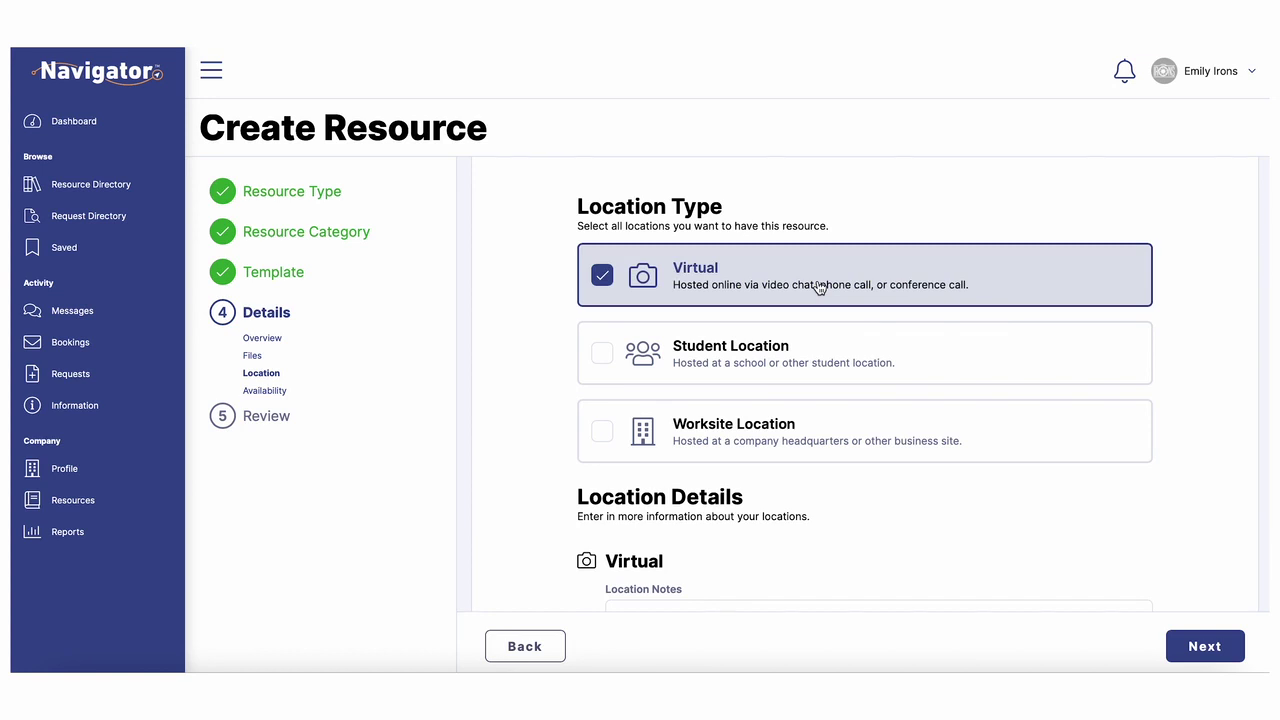
pyautogui.click(822, 350)
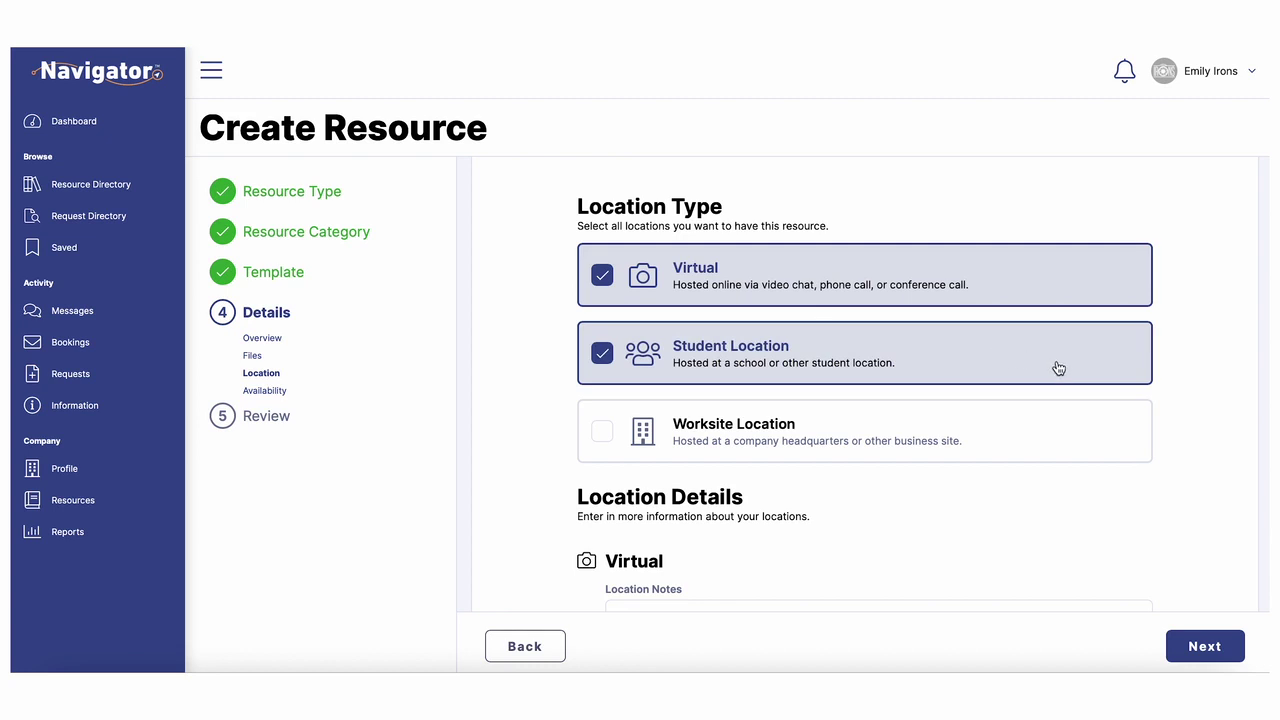
# Step: Set the maximum travel distance for the Student Location to 60 mi
pyautogui.scroll(-3, 1183, 390)
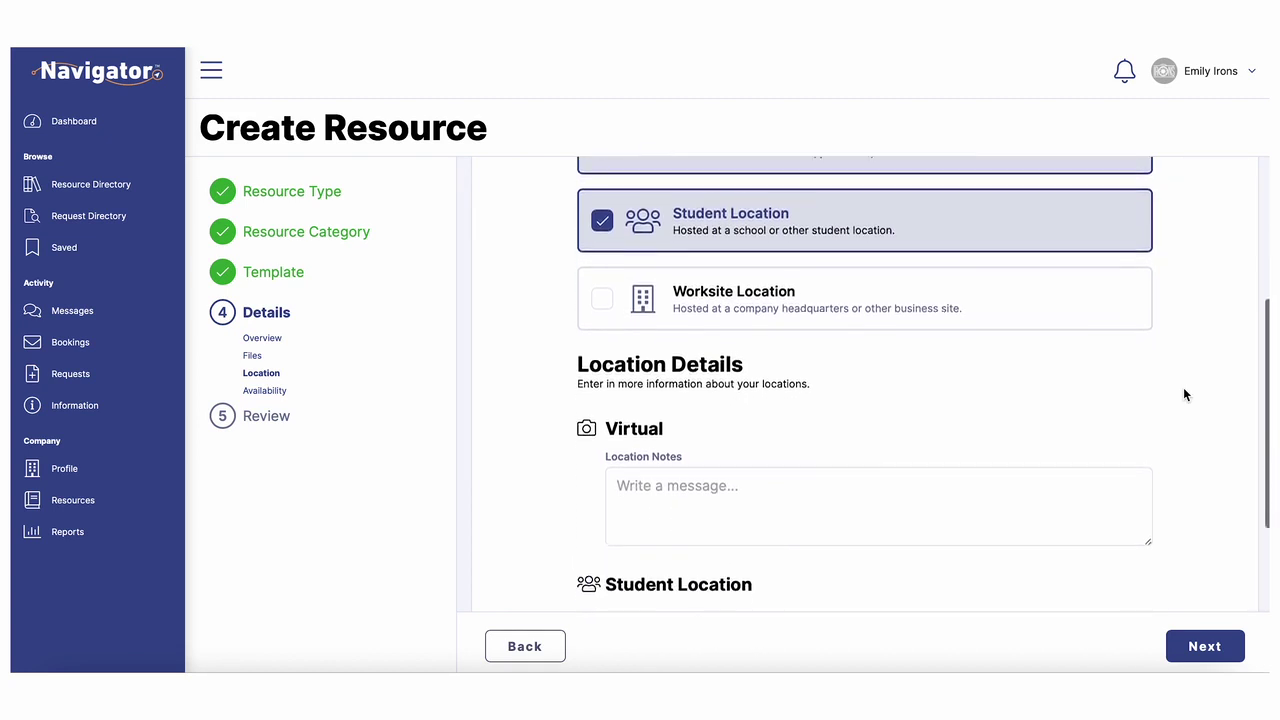
pyautogui.scroll(-2, 1183, 395)
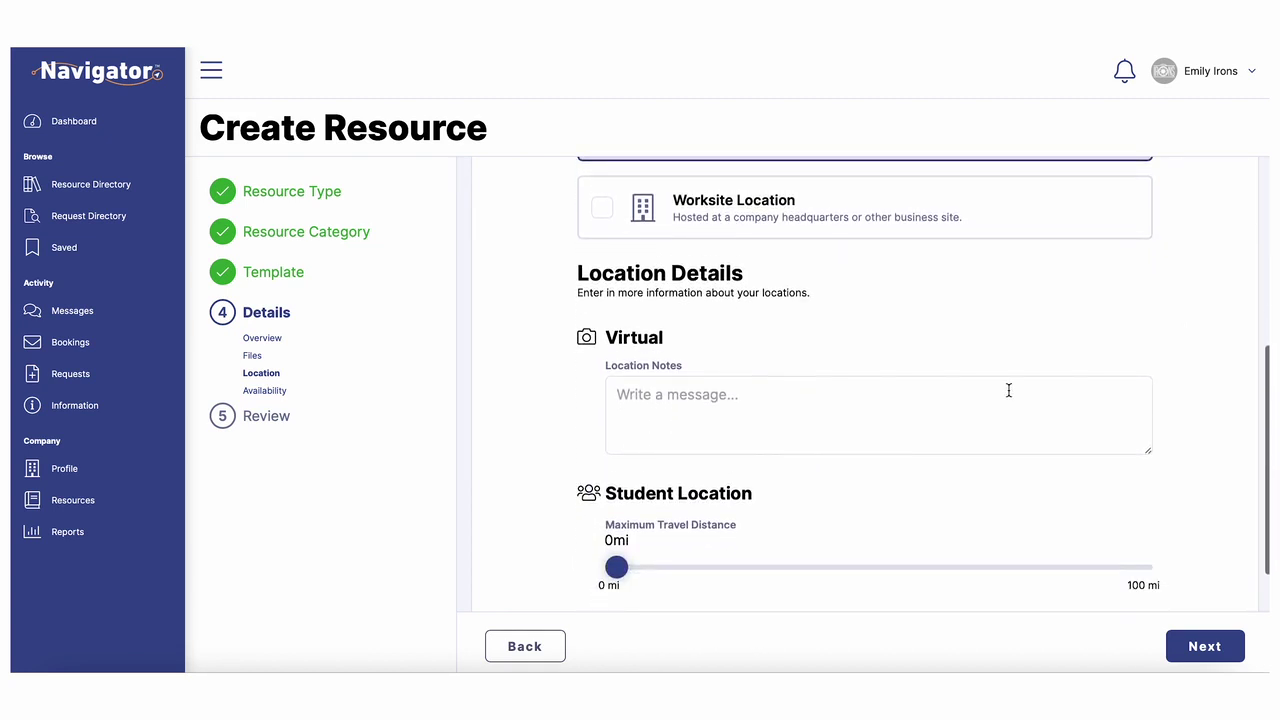
pyautogui.scroll(-1, 1019, 330)
pyautogui.scroll(2, 1019, 330)
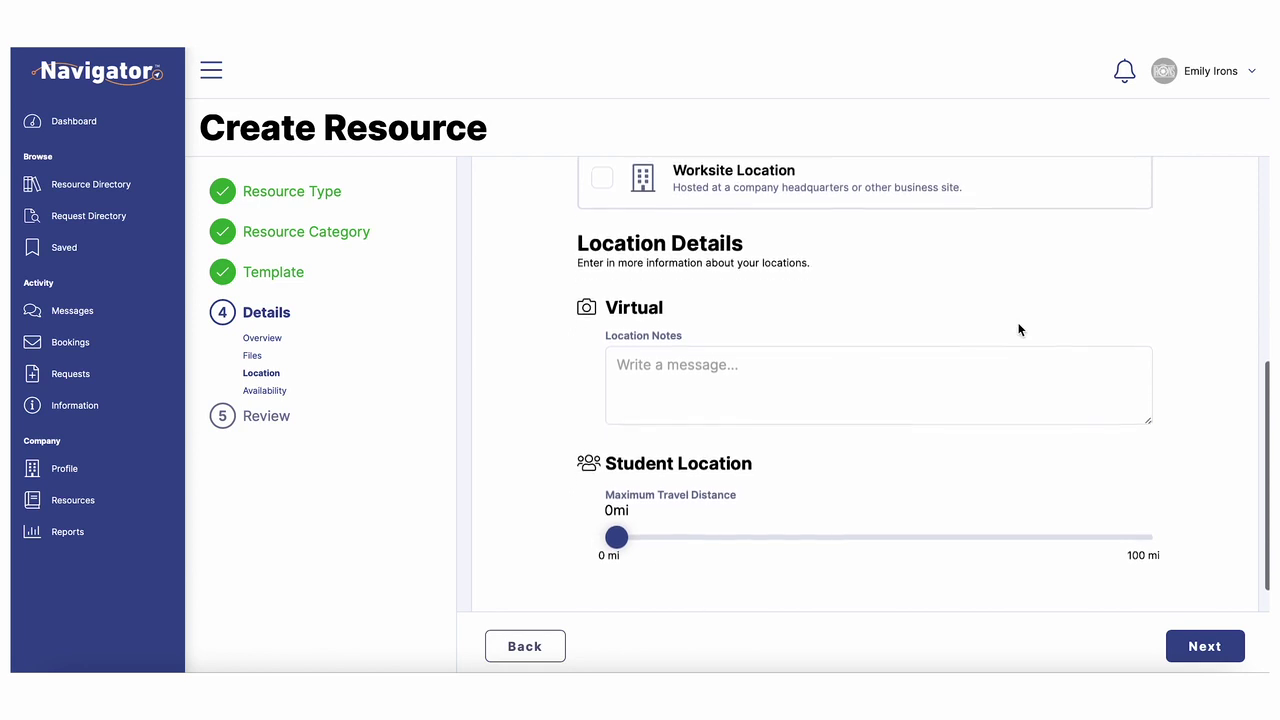
pyautogui.scroll(-1, 1019, 330)
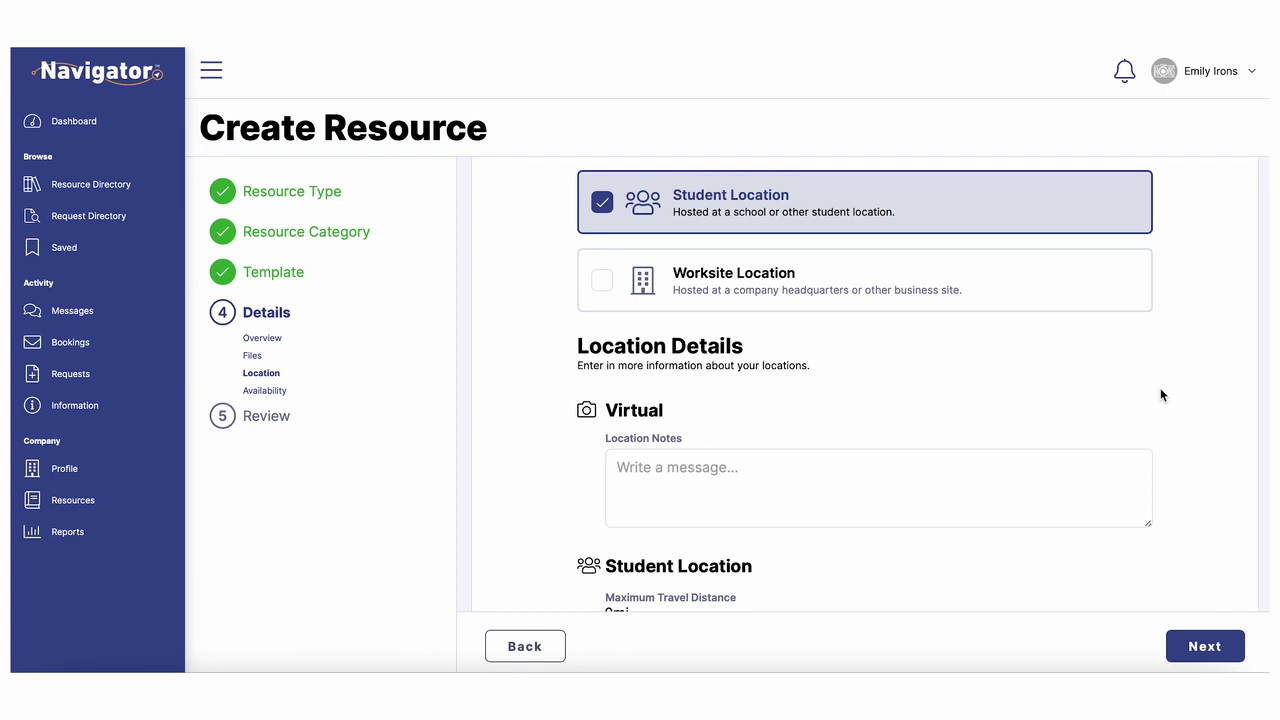
pyautogui.scroll(-2, 1160, 395)
pyautogui.moveTo(617, 555); pyautogui.dragTo(932, 559)
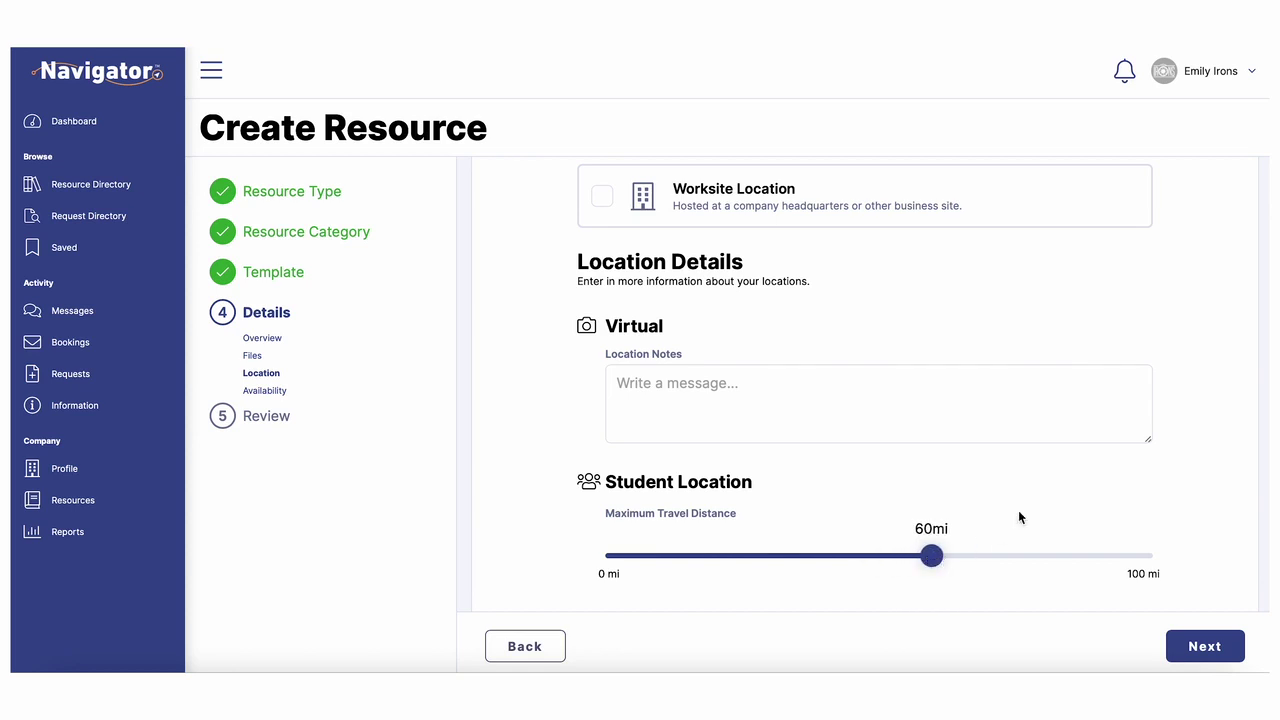
# Step: Enable the Worksite Location type to view its location and notes fields, and deselect it again
pyautogui.scroll(1, 1179, 430)
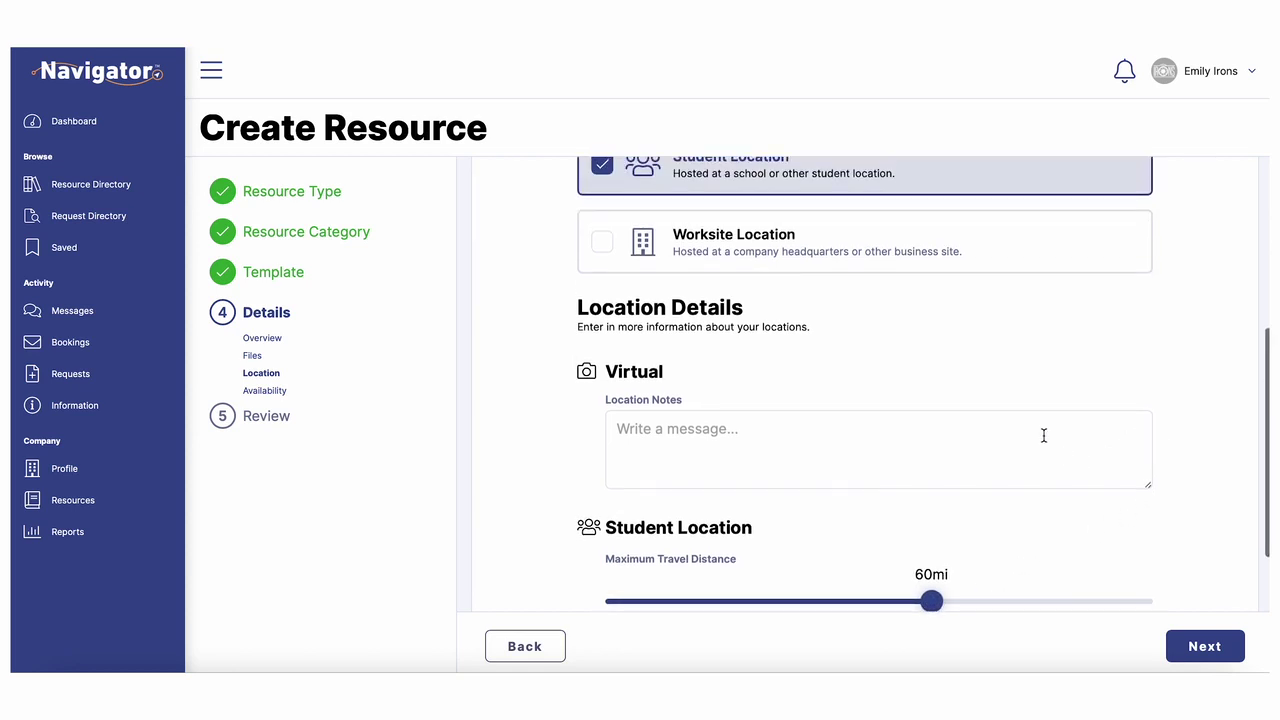
pyautogui.click(1001, 268)
pyautogui.scroll(-3, 1048, 386)
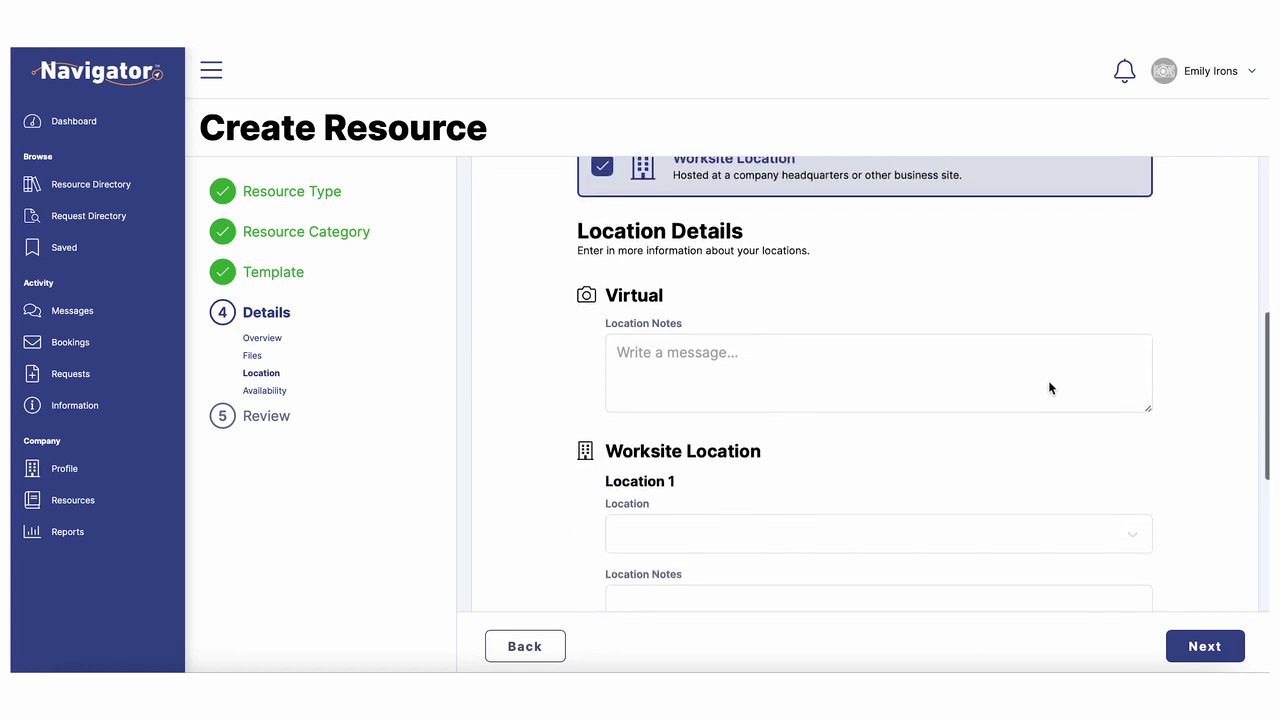
pyautogui.scroll(-4, 1048, 388)
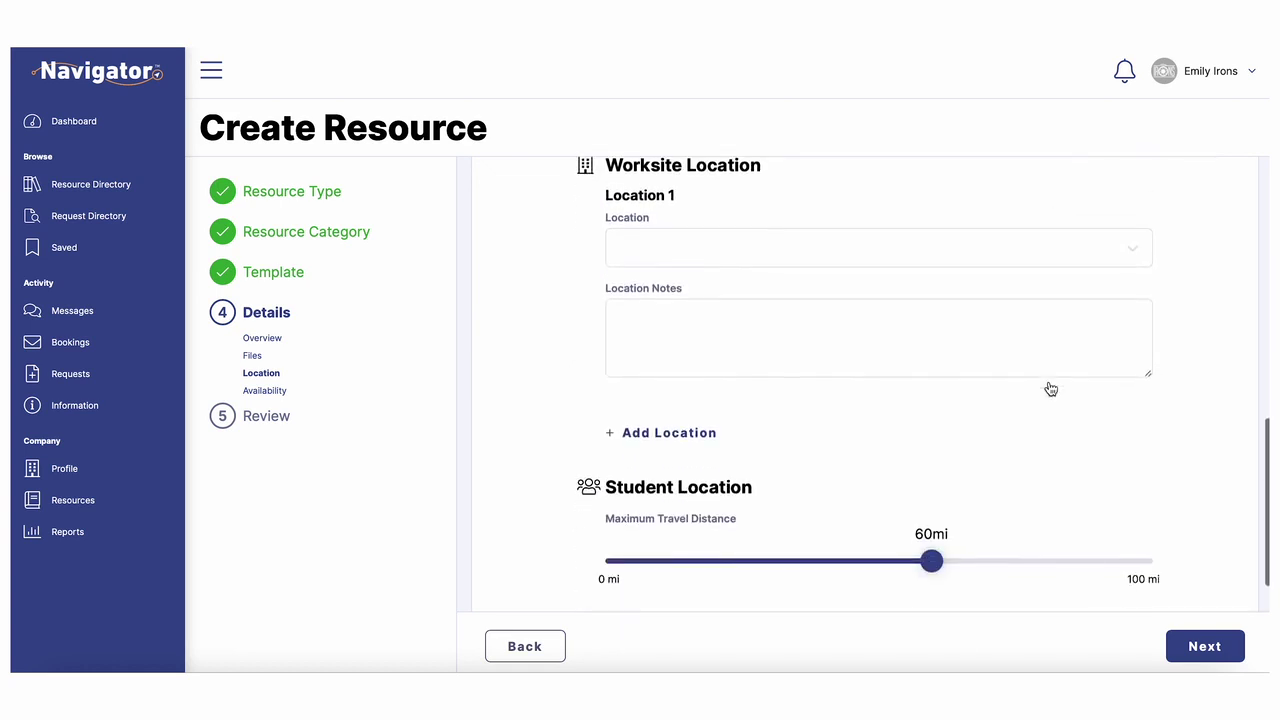
pyautogui.scroll(8, 1049, 382)
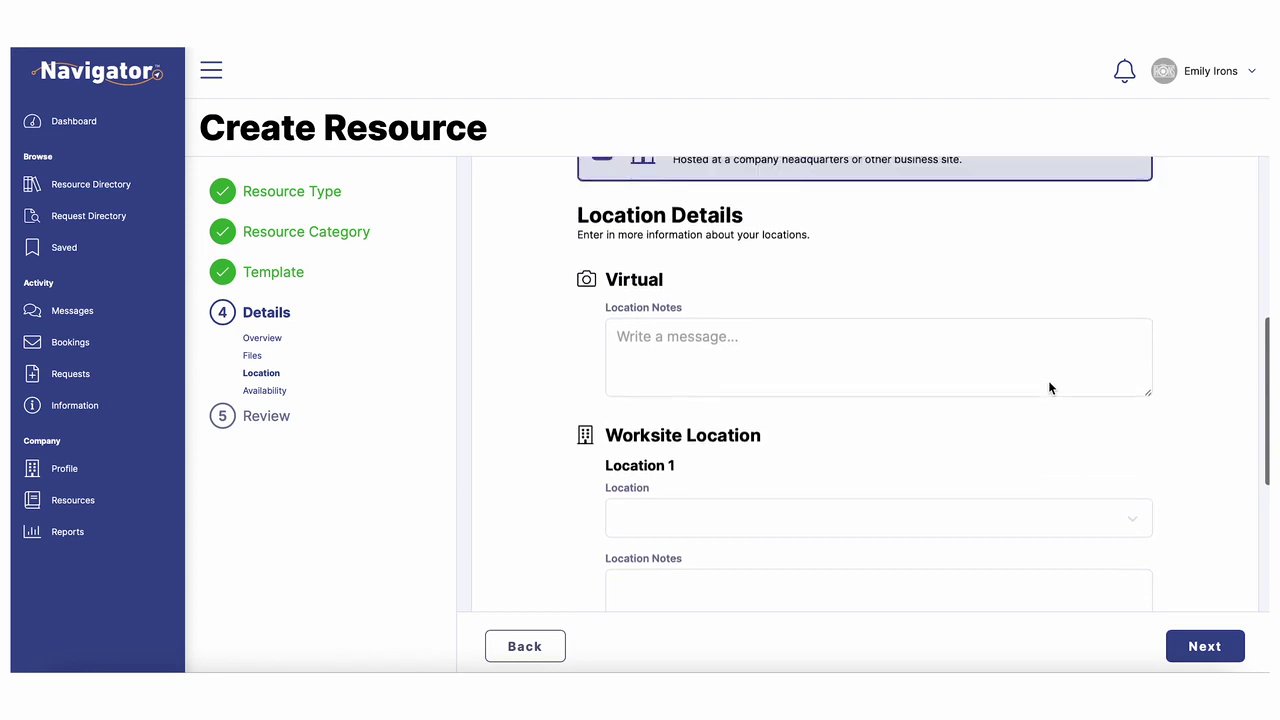
pyautogui.click(1037, 295)
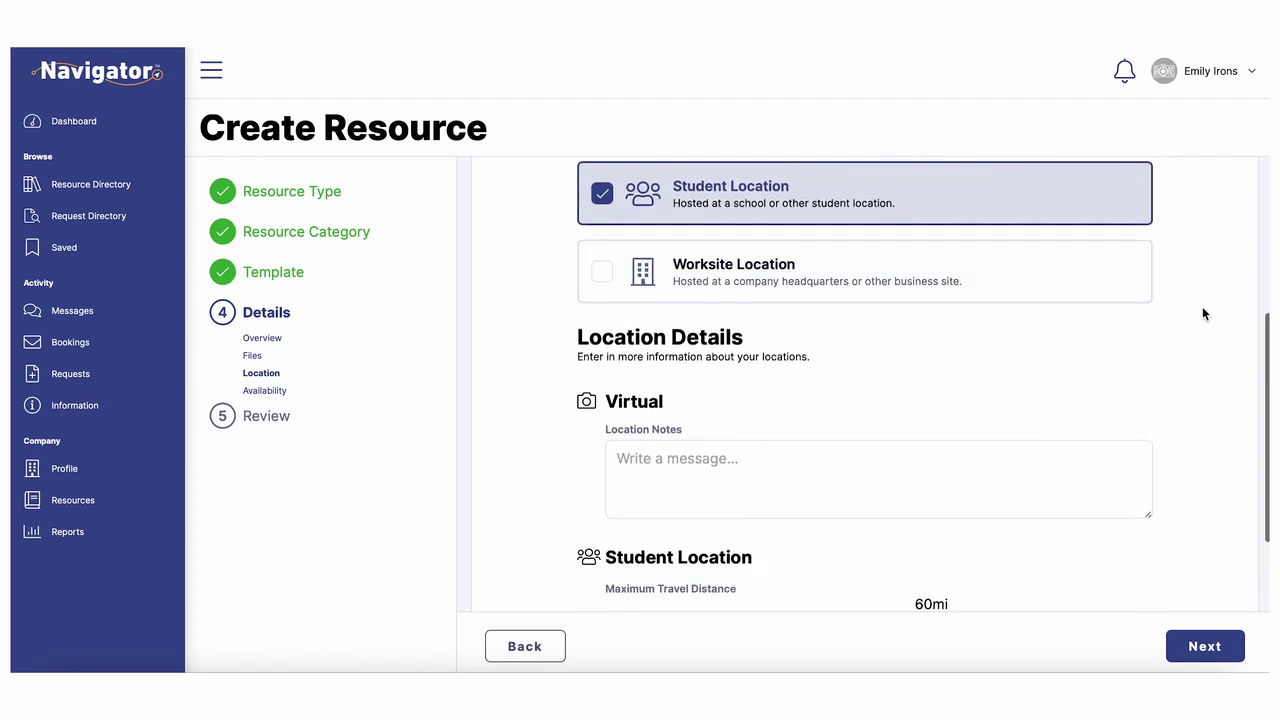
# Step: Enter "Prefer Zoom or Teams" as the Virtual location notes and continue to the Availability section
pyautogui.scroll(3, 1226, 320)
pyautogui.scroll(-4, 1226, 320)
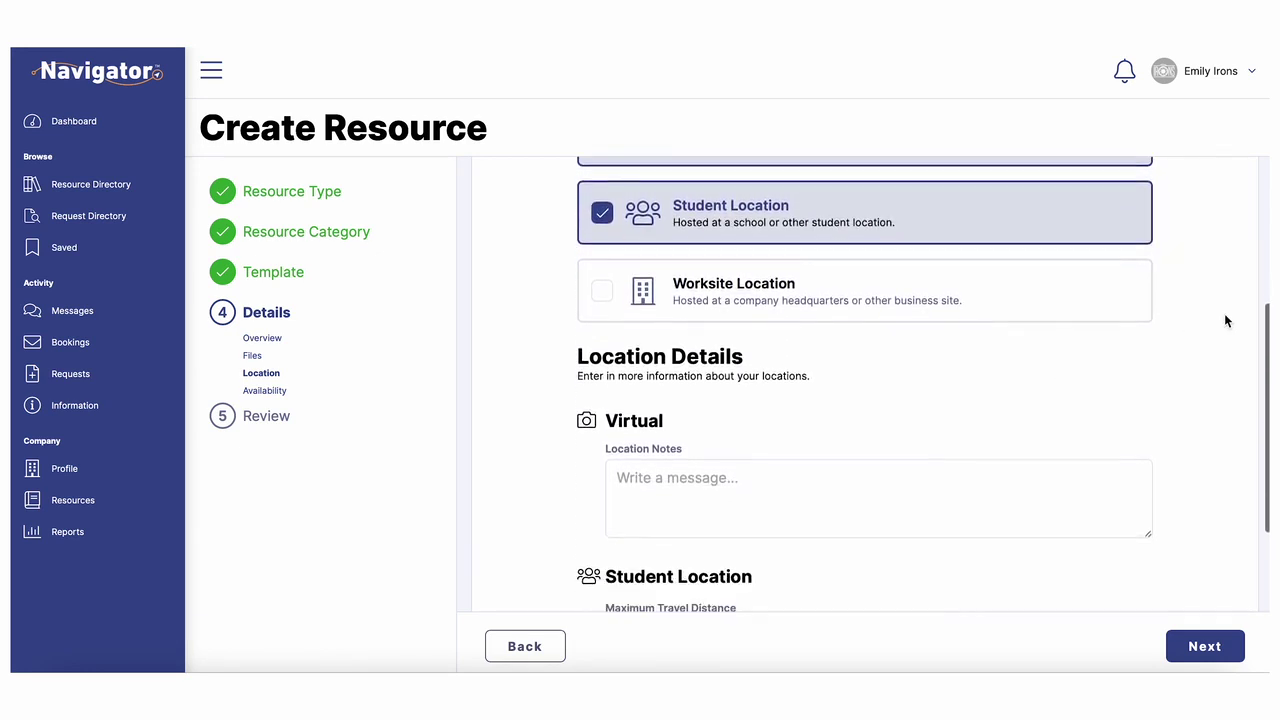
pyautogui.scroll(-2, 1224, 313)
pyautogui.click(1091, 329)
pyautogui.write('P')
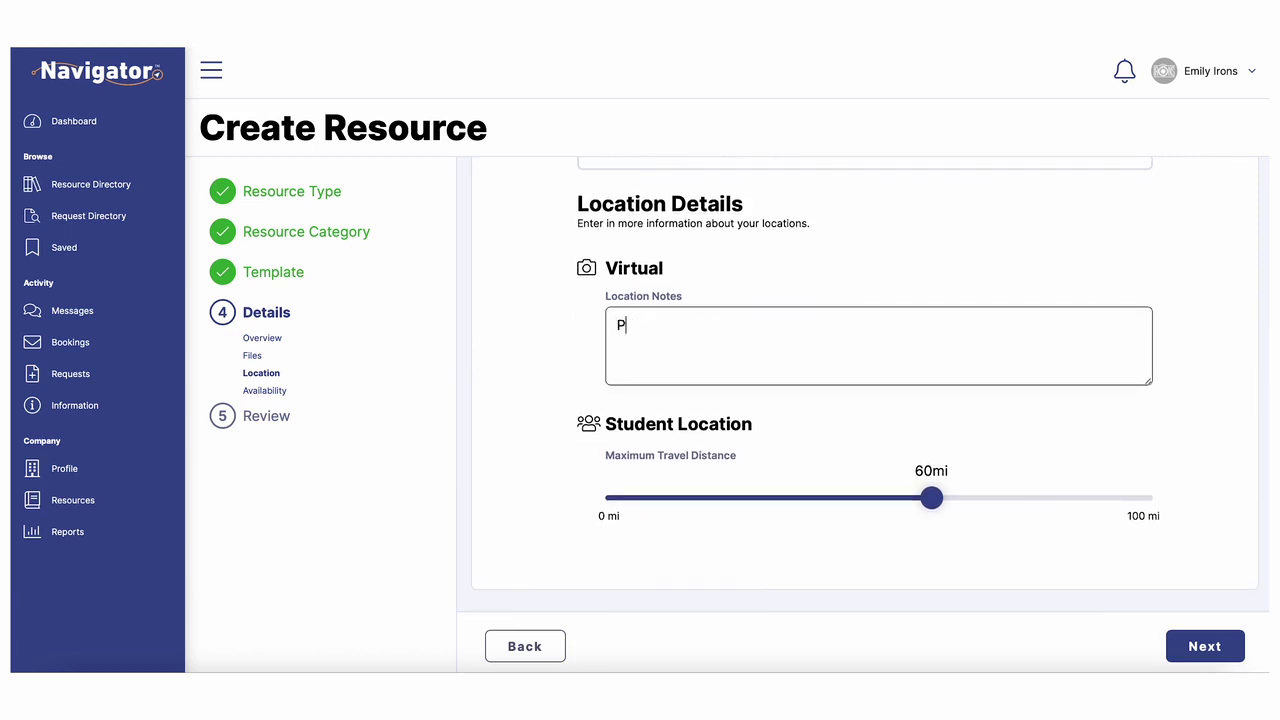
pyautogui.write('refer Zoom or Teams')
pyautogui.click(1219, 406)
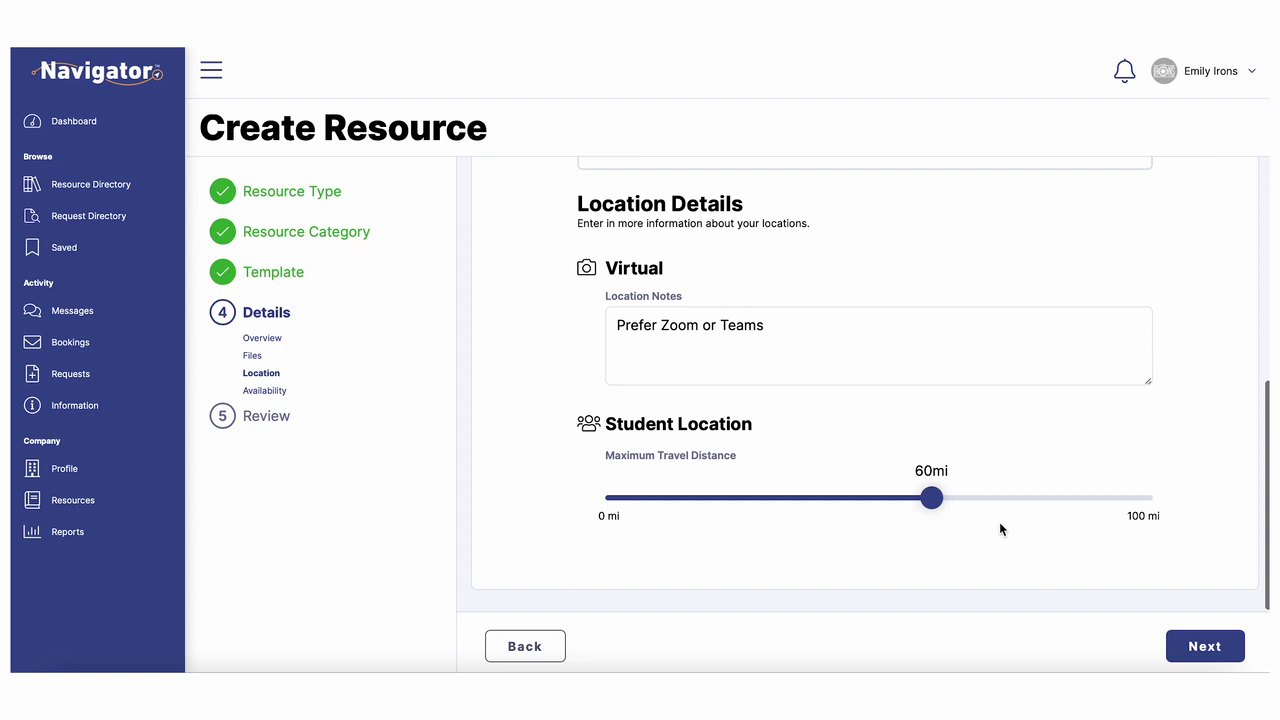
pyautogui.click(1197, 646)
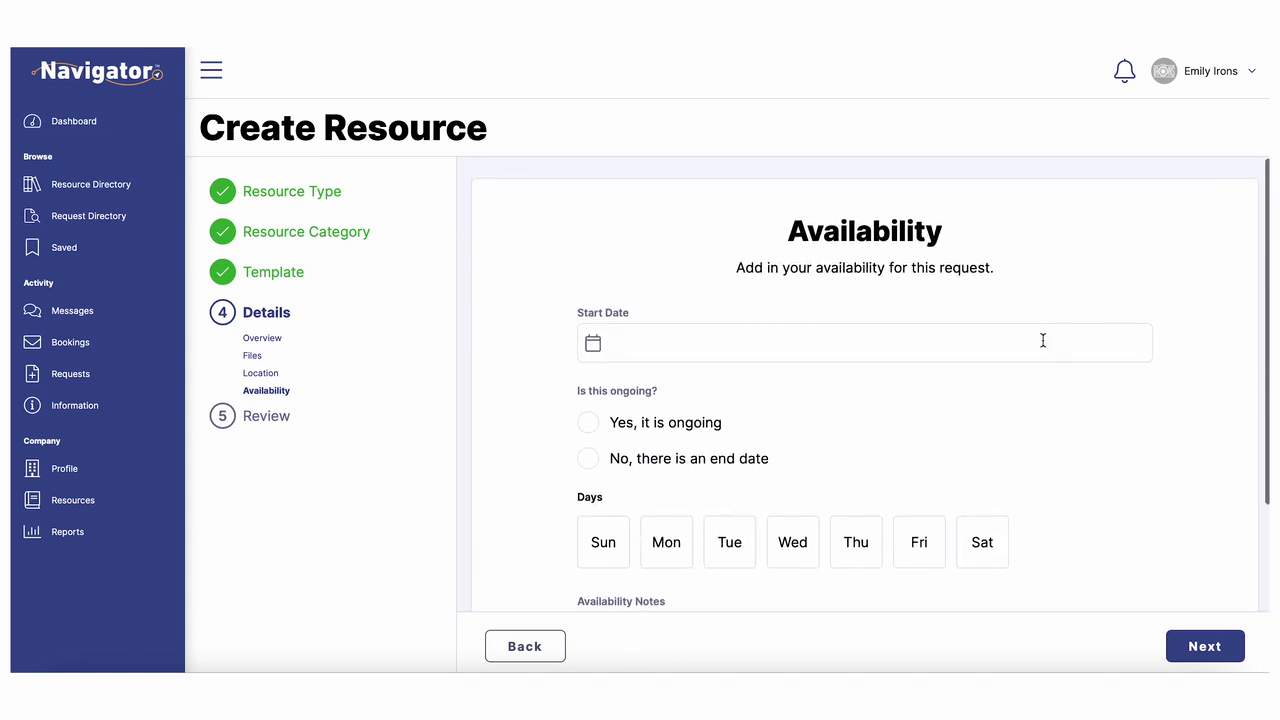
# Step: Set the availability start date to 07/05/2022 and mark the resource as ongoing
pyautogui.click(1043, 341)
pyautogui.click(774, 388)
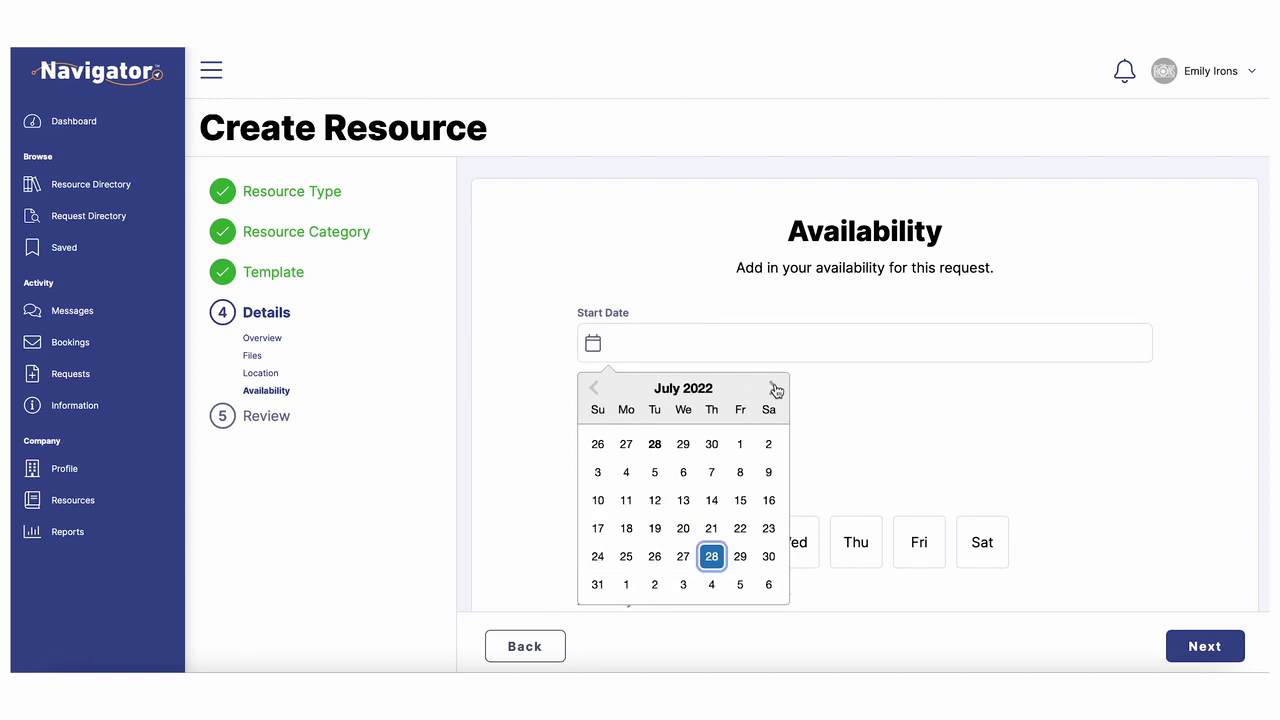
pyautogui.click(655, 472)
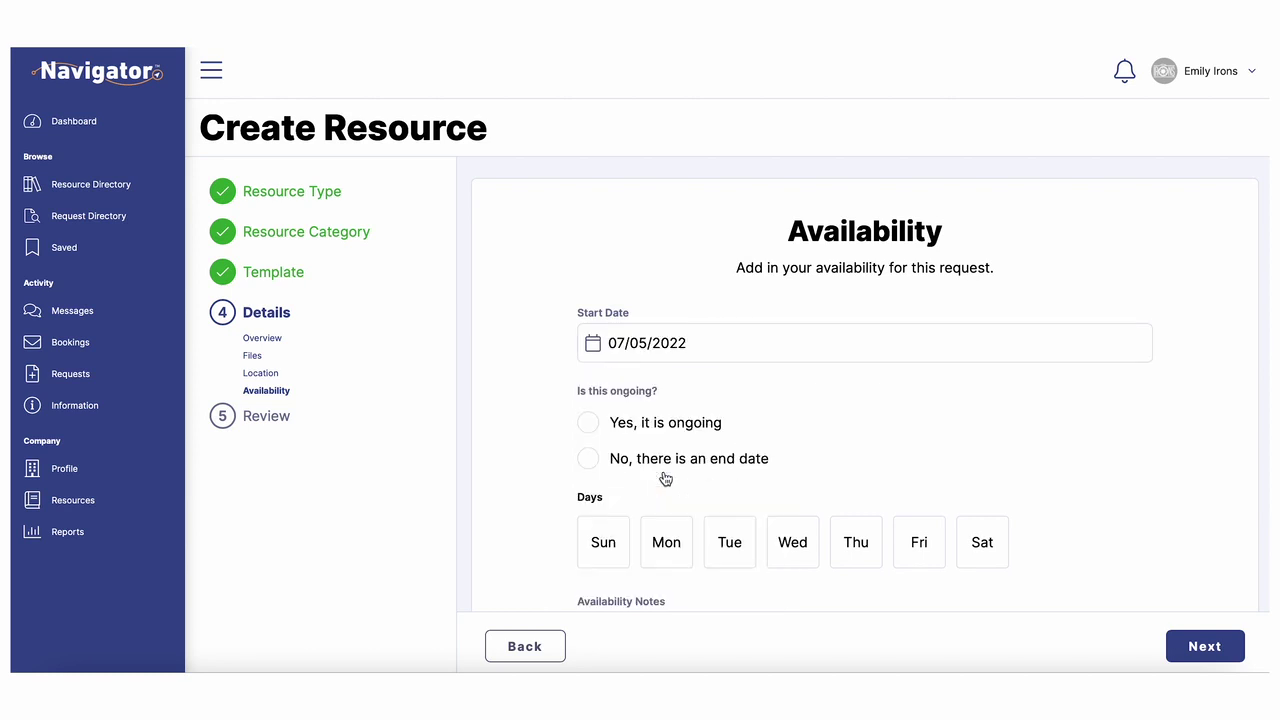
pyautogui.scroll(-1, 894, 346)
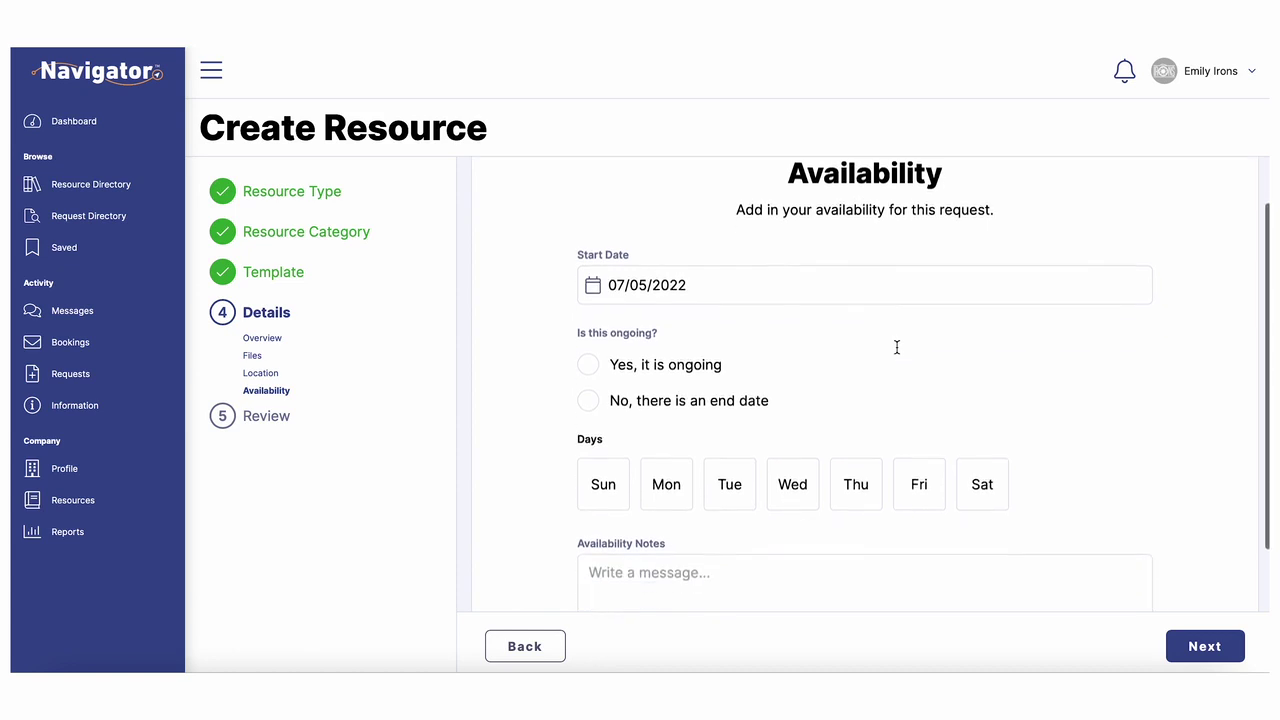
pyautogui.scroll(-1, 897, 347)
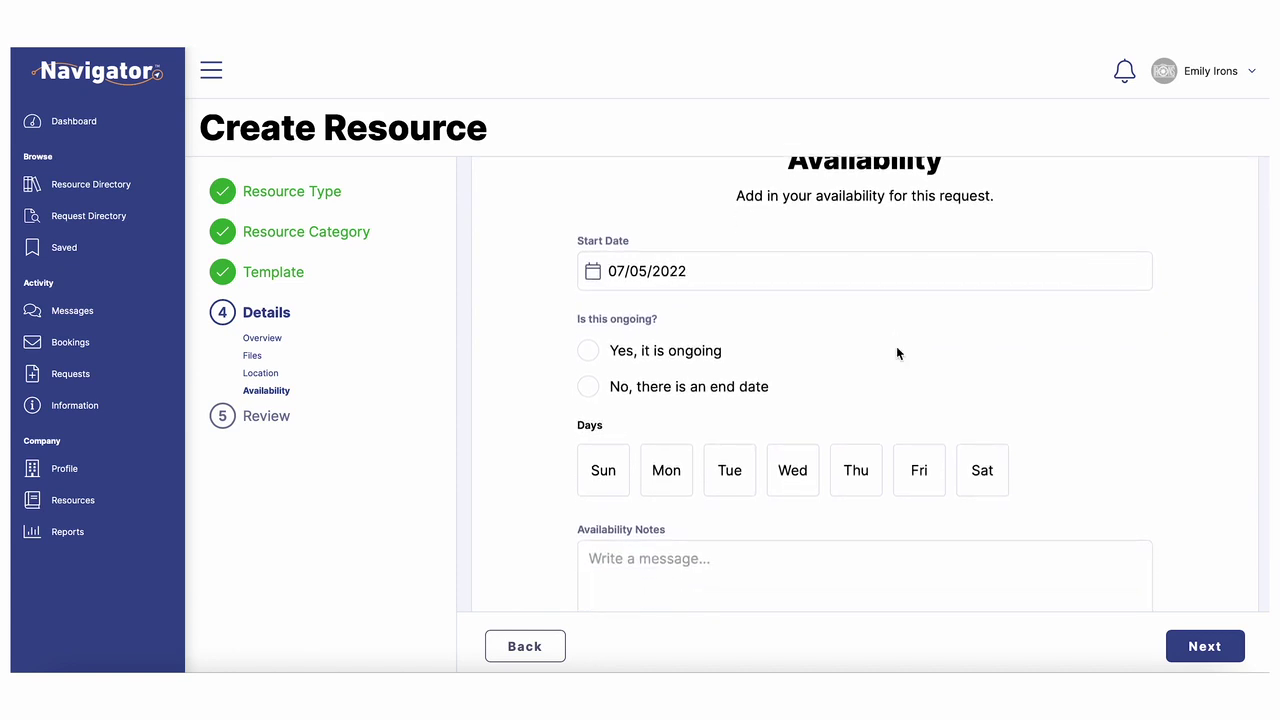
pyautogui.click(588, 351)
# Step: Select Monday through Friday as the available days and continue to the Review stage without availability notes
pyautogui.click(667, 473)
pyautogui.click(727, 477)
pyautogui.click(790, 484)
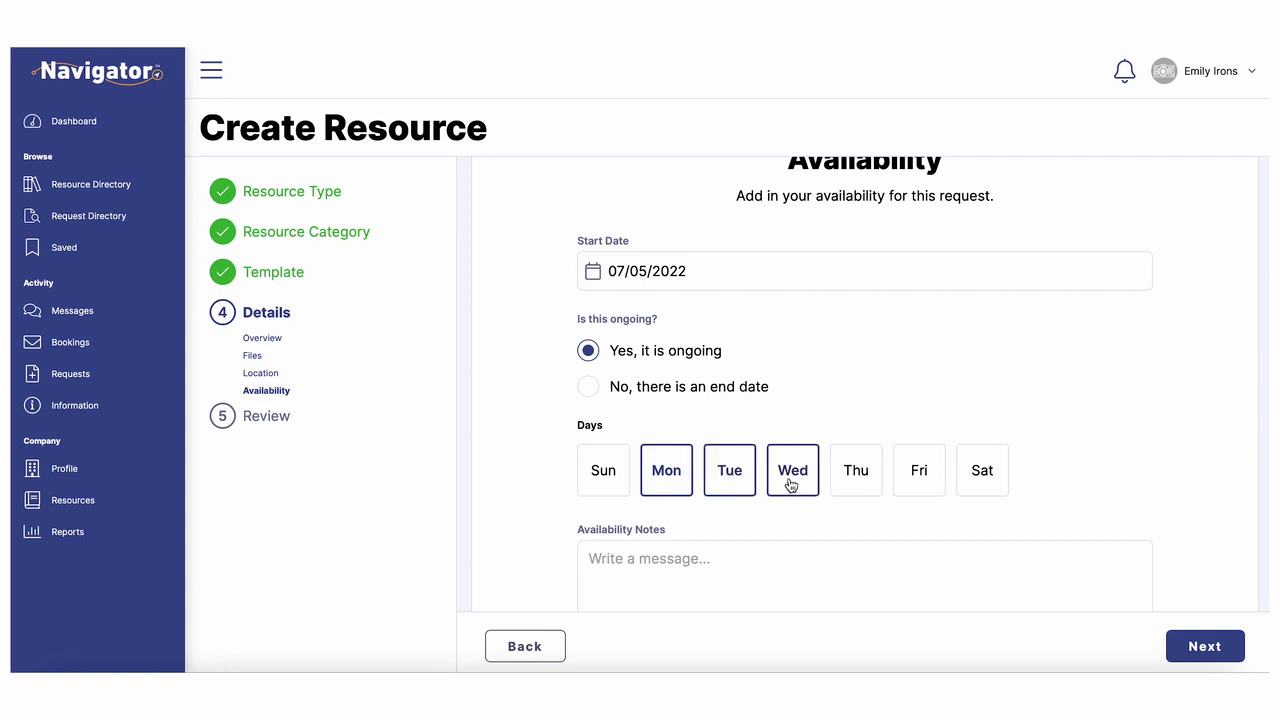
pyautogui.click(860, 483)
pyautogui.click(918, 476)
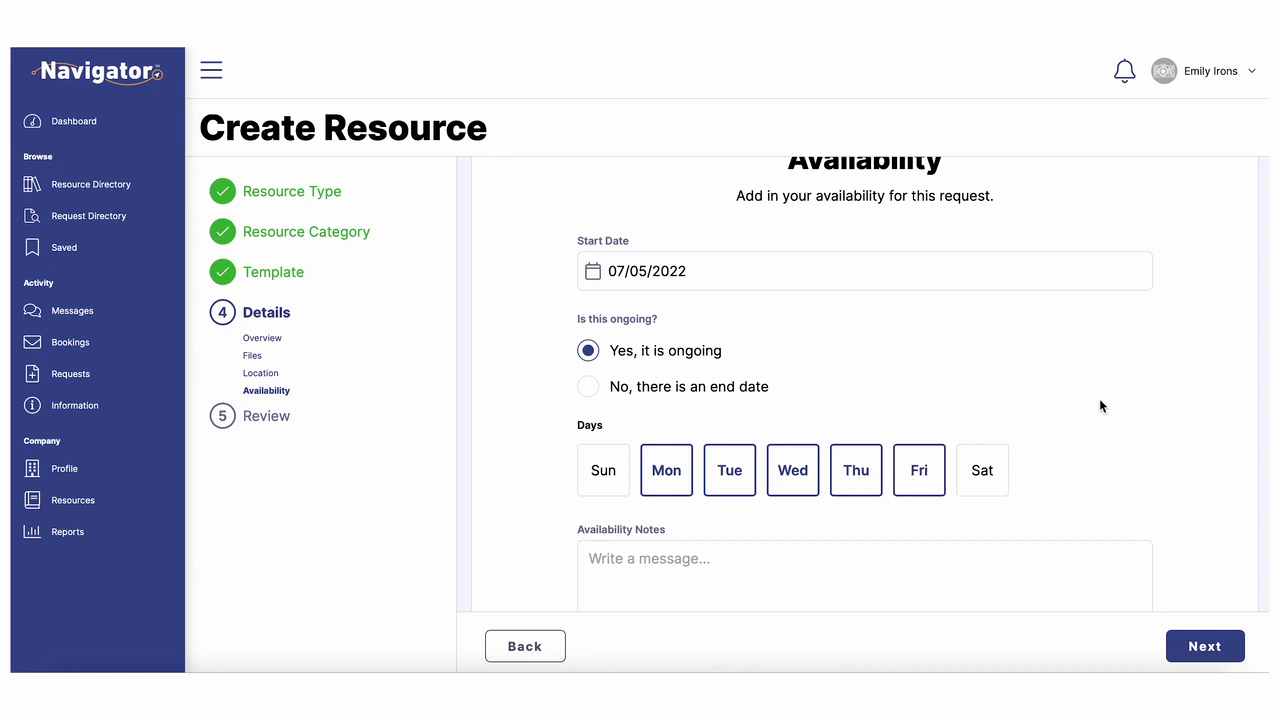
pyautogui.scroll(-2, 1083, 417)
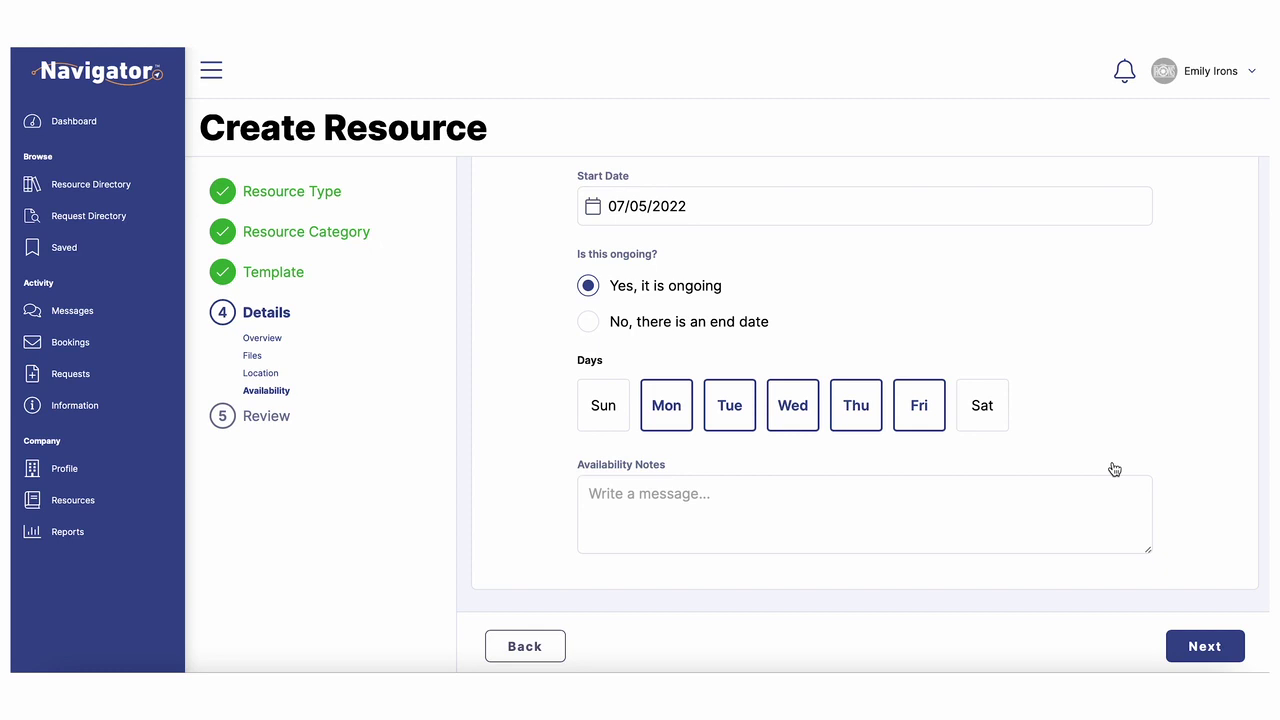
pyautogui.click(1212, 645)
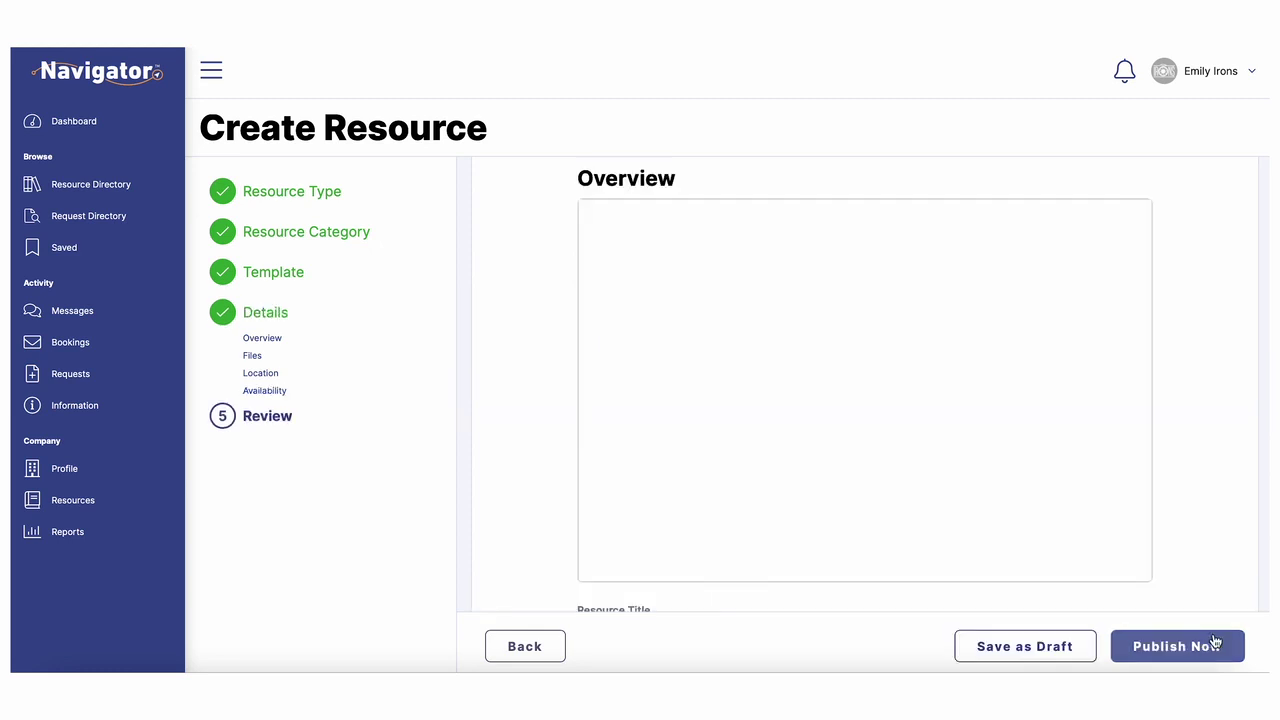
# Step: Review the resource summary from the overview through the location and availability details
pyautogui.scroll(2, 1188, 498)
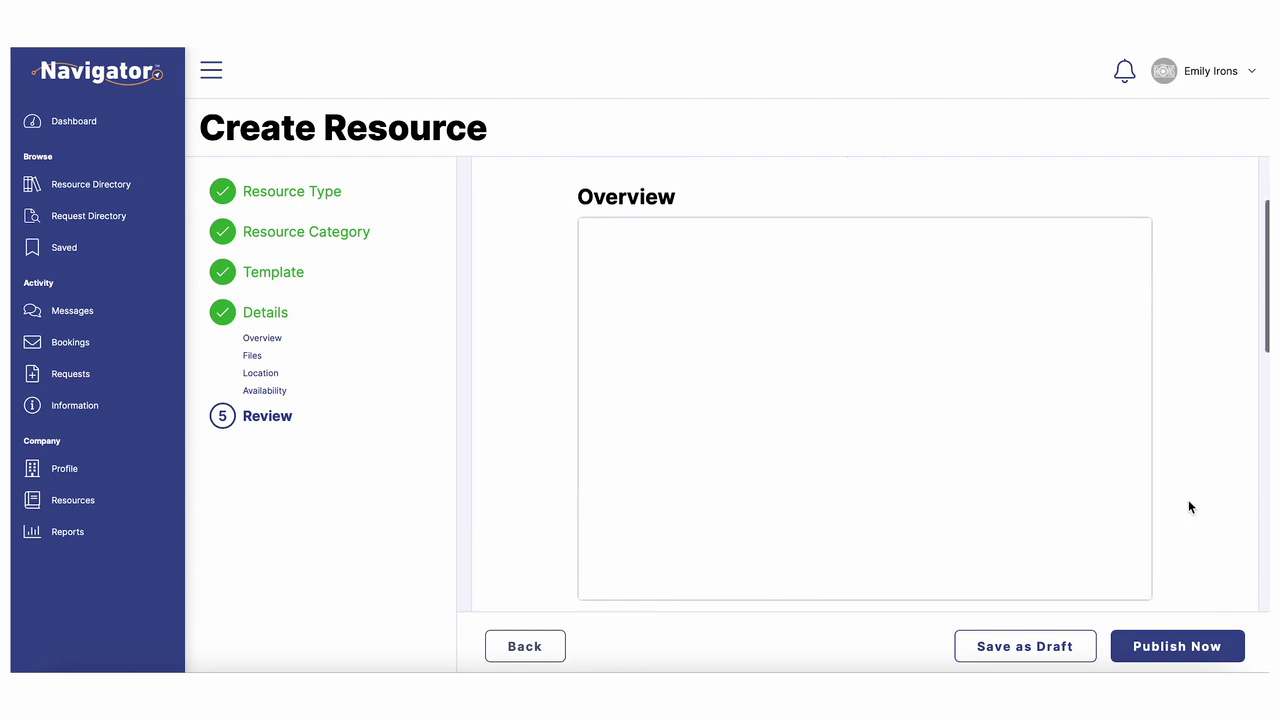
pyautogui.scroll(-3, 1189, 503)
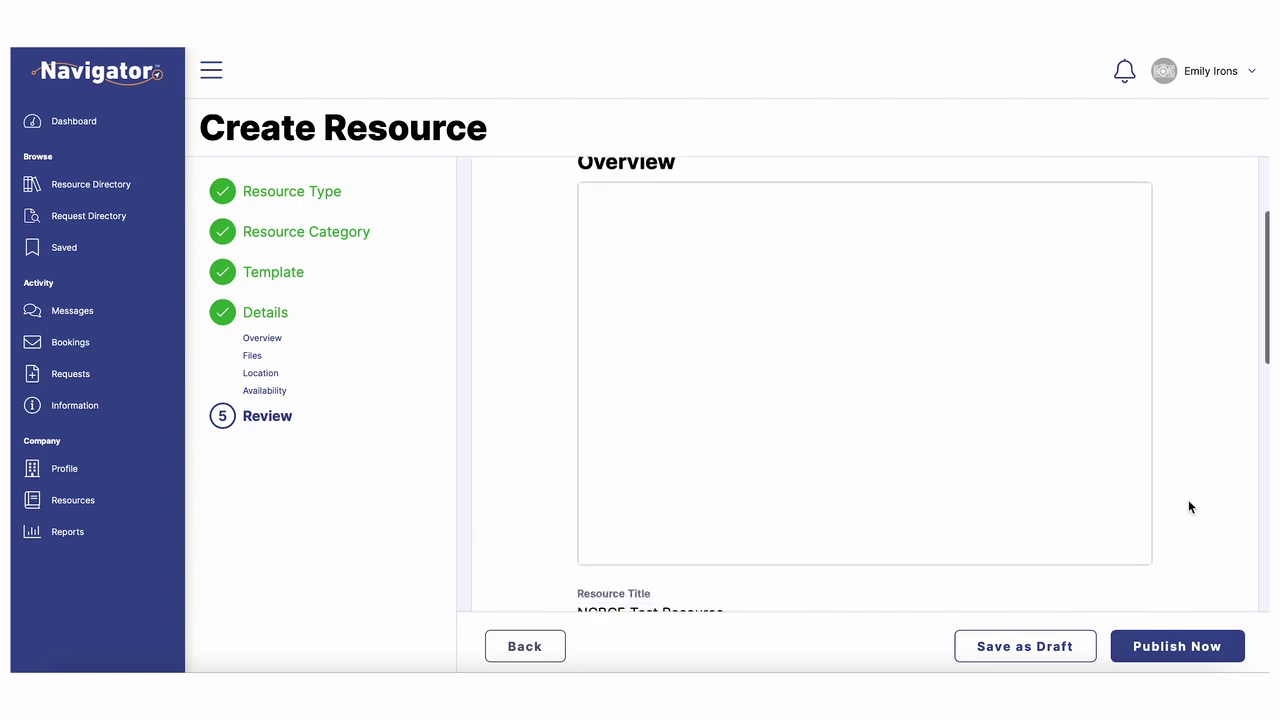
pyautogui.scroll(-2, 1189, 503)
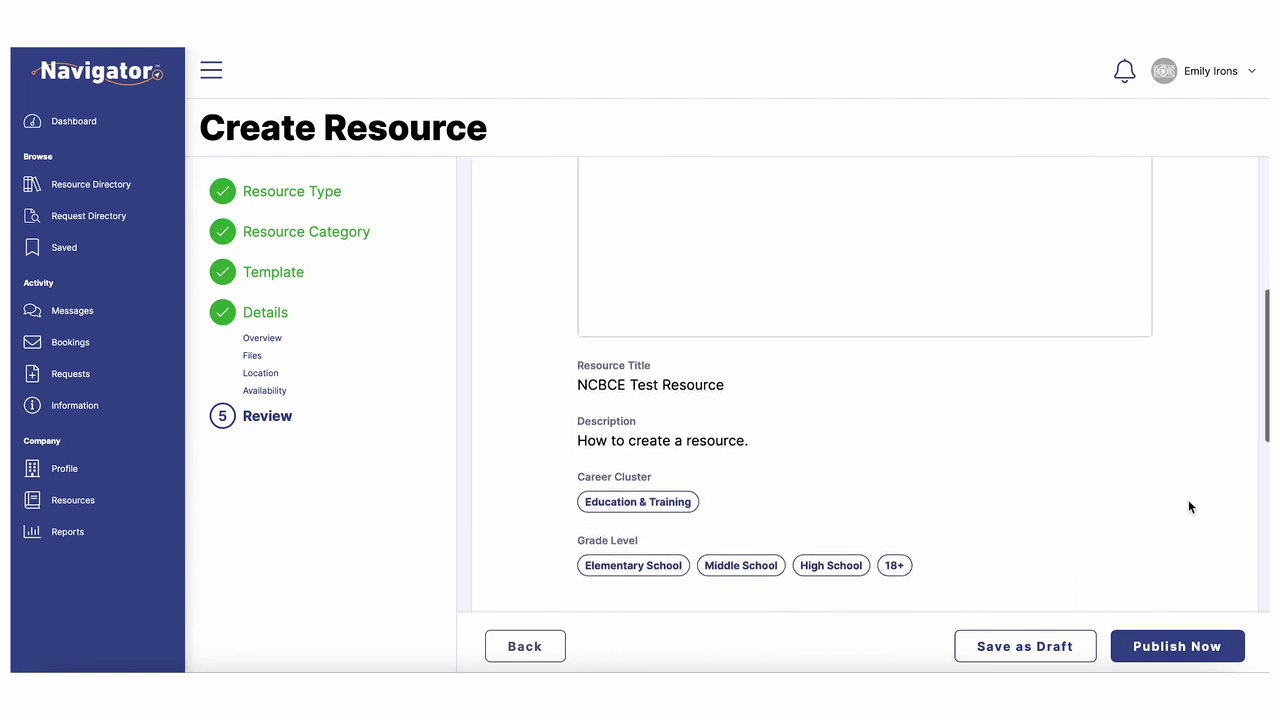
pyautogui.scroll(-2, 1188, 507)
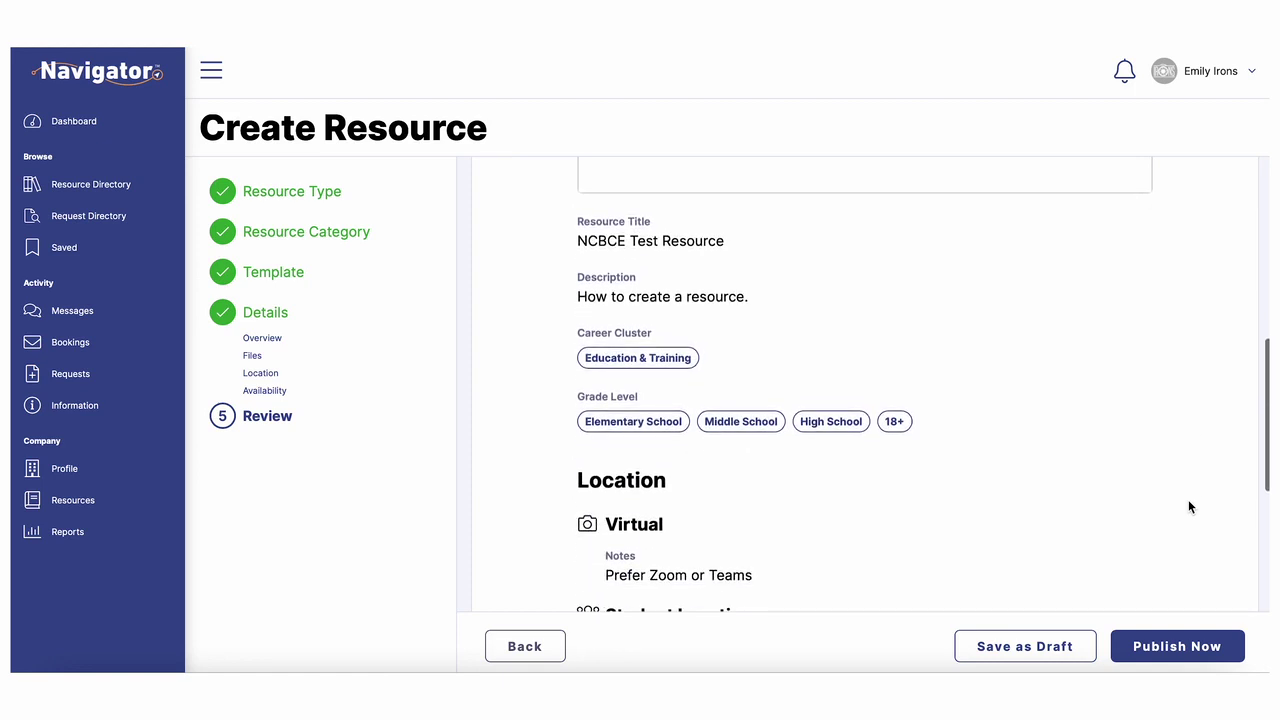
pyautogui.scroll(-2, 1188, 507)
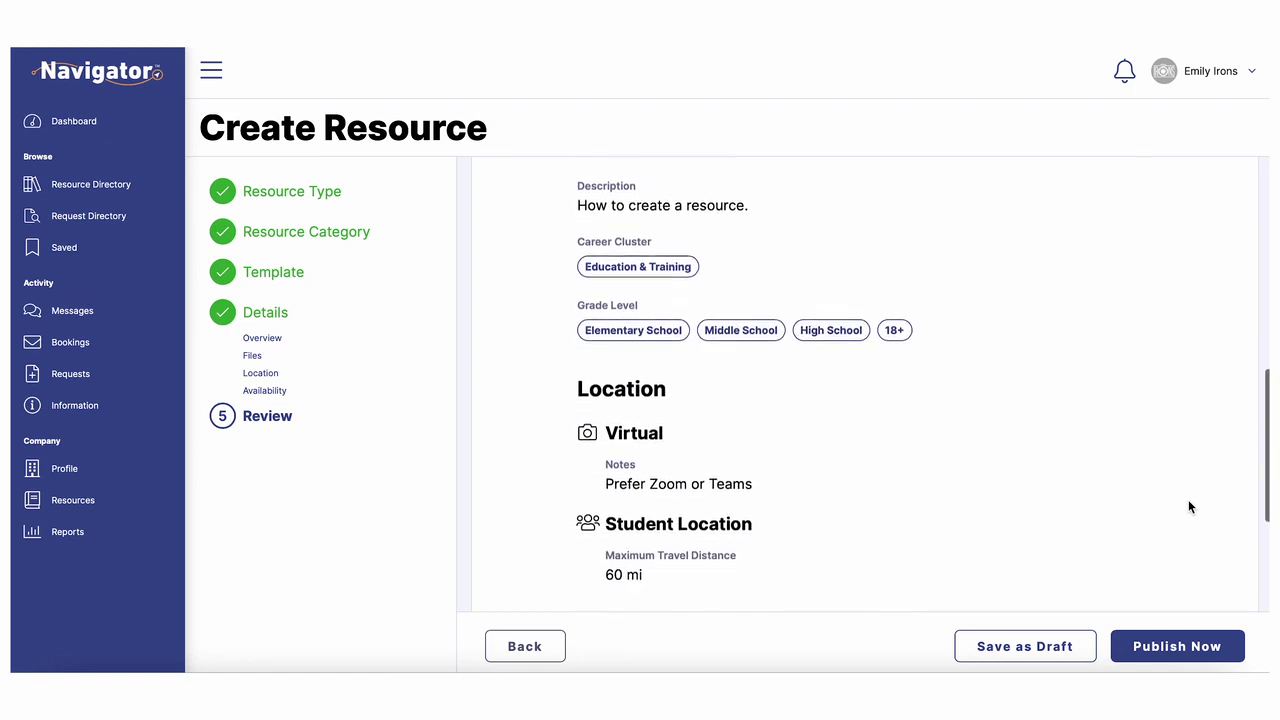
pyautogui.scroll(-1, 1188, 507)
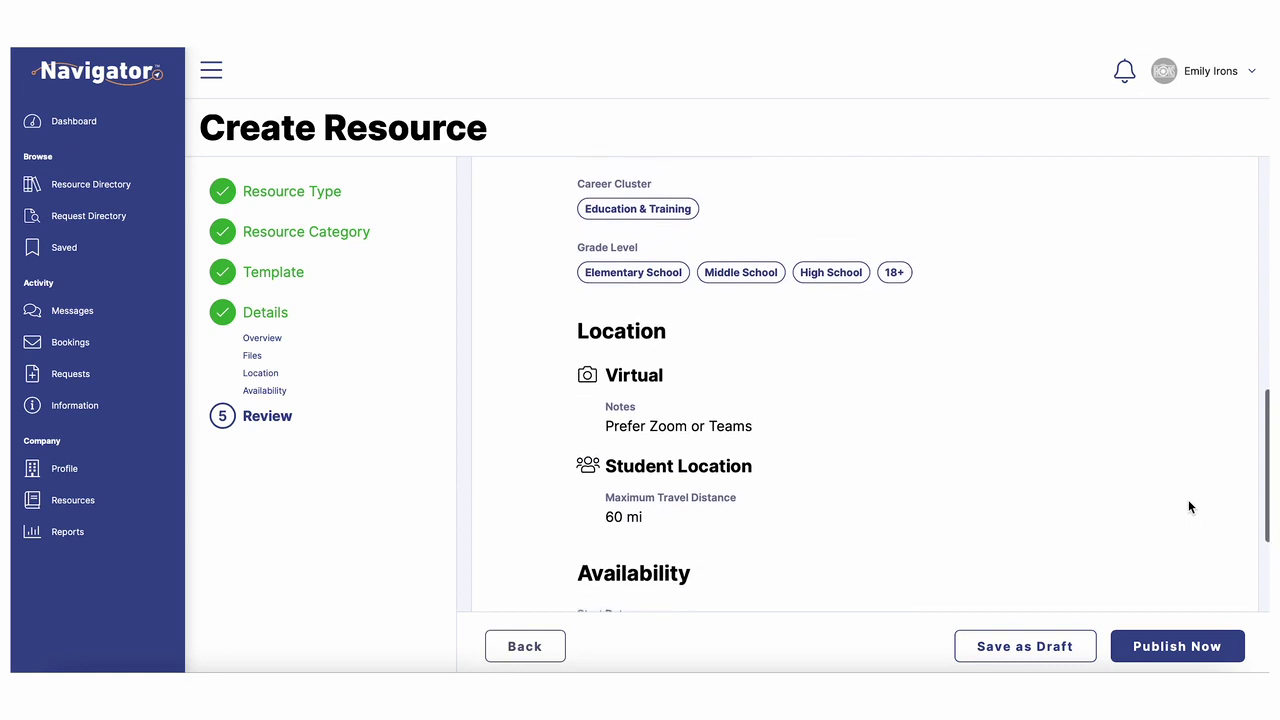
pyautogui.scroll(-2, 1188, 507)
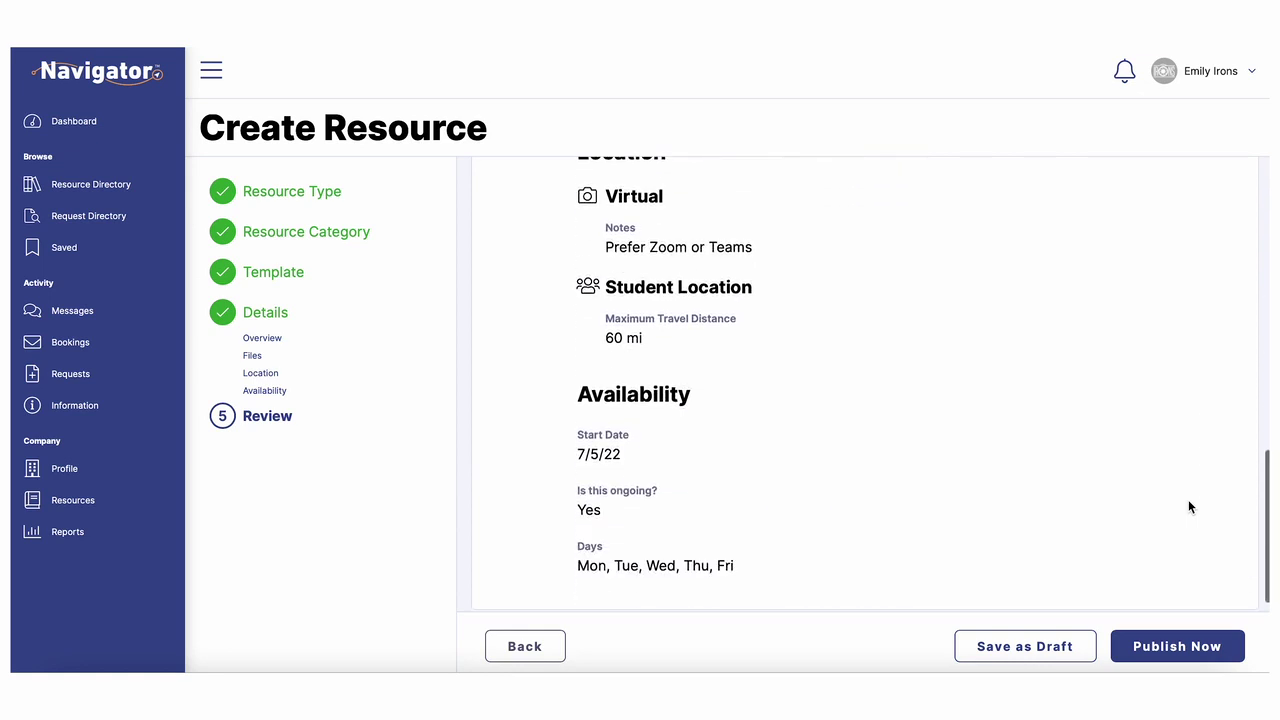
pyautogui.scroll(-1, 1188, 507)
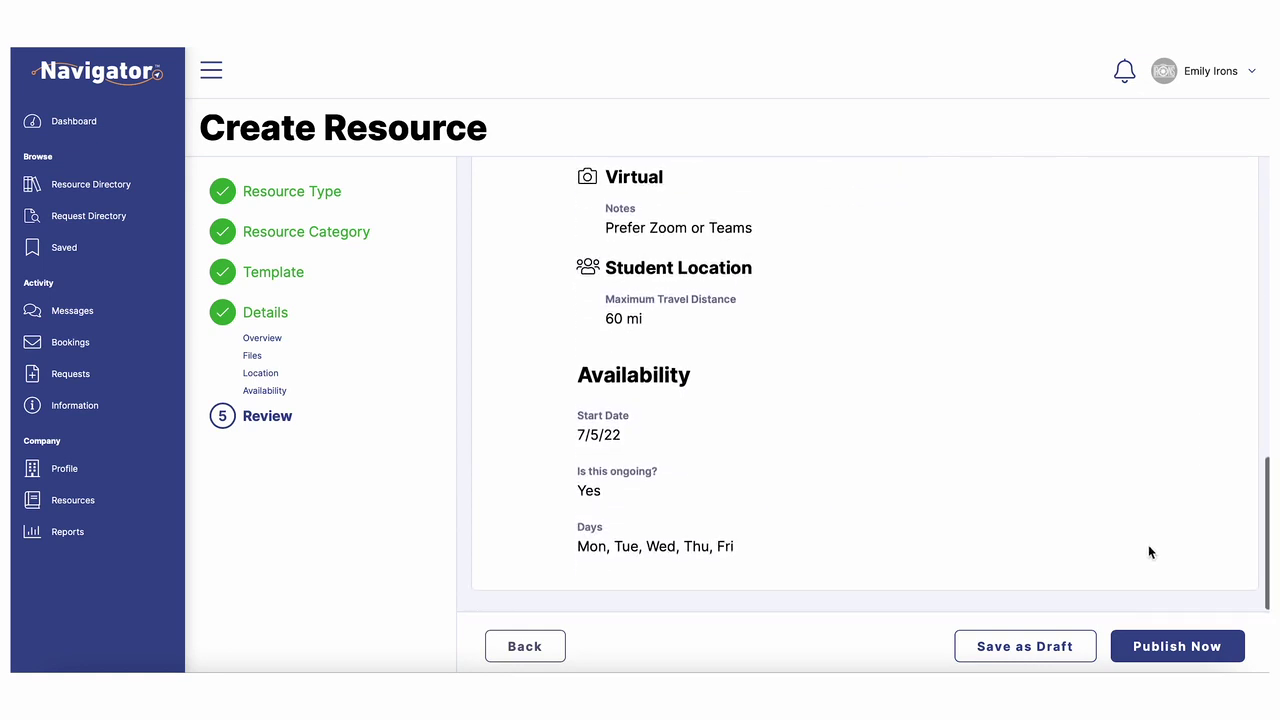